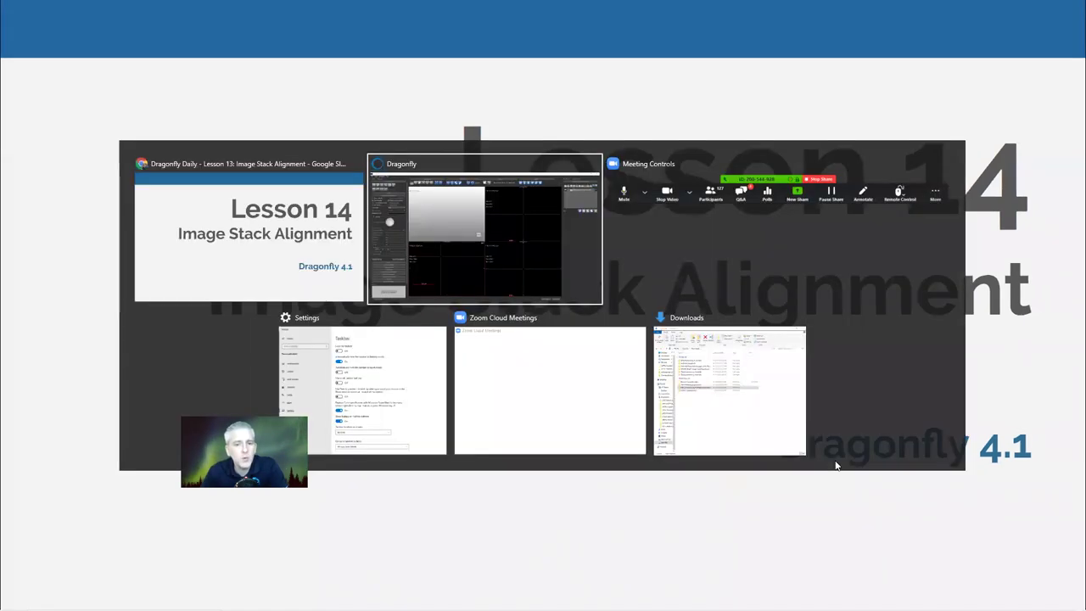
pyautogui.hotkey('alt', 'Tab')
pyautogui.hotkey('alt', 'Tab')
pyautogui.hotkey('alt', 'Tab')
pyautogui.hotkey('alt', 'Tab')
pyautogui.hotkey('alt', 'Tab')
pyautogui.hotkey('alt', 'Tab')
pyautogui.hotkey('alt', 'Tab')
pyautogui.hotkey('alt', 'Tab')
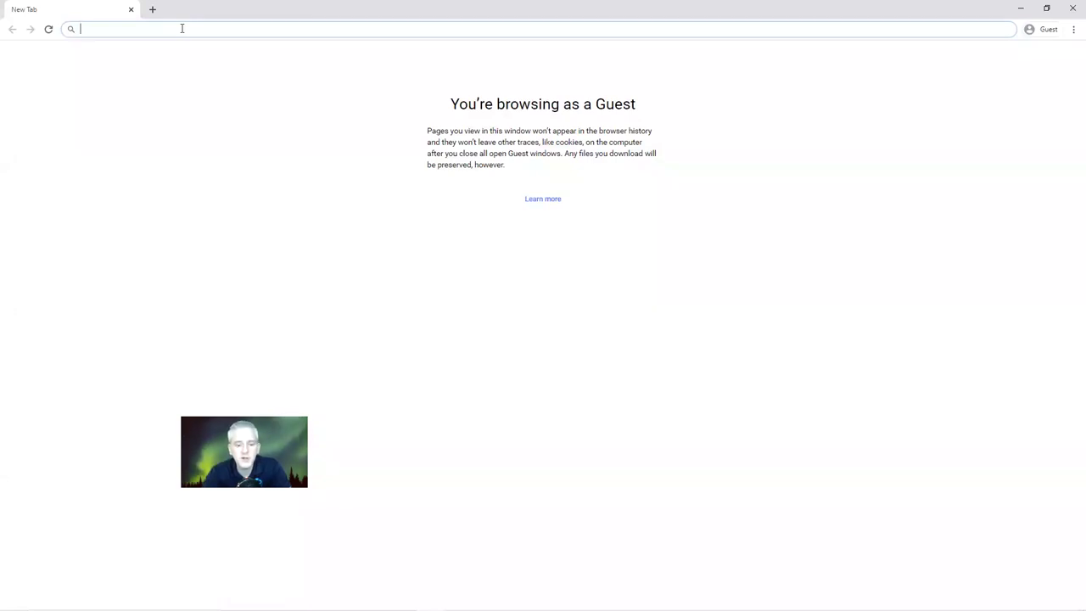
# - Search for 'digital rocks portal' and open the portal's list of published projects
pyautogui.write('digital')
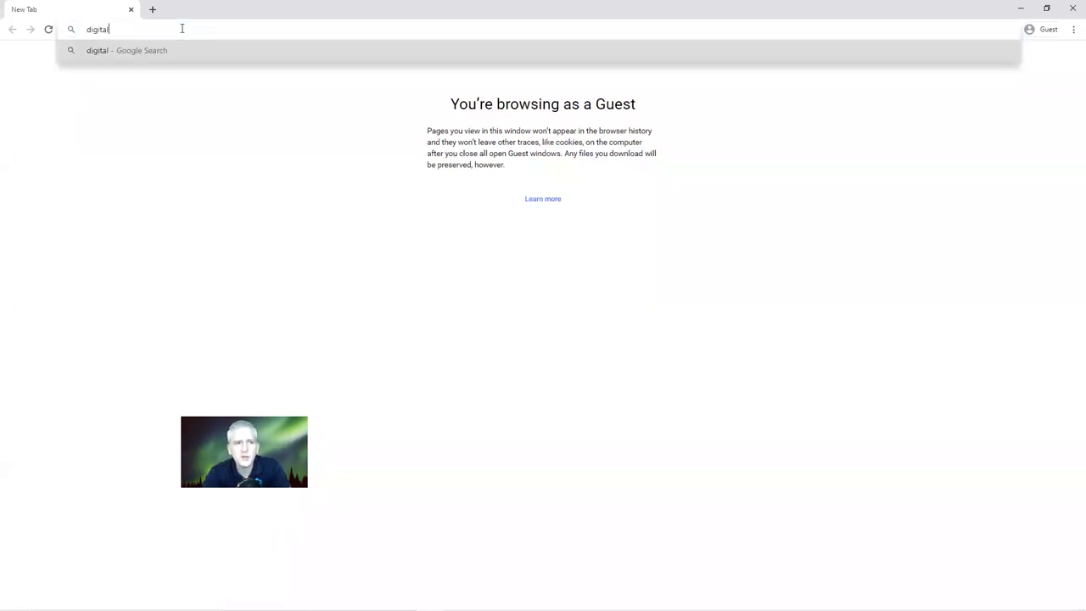
pyautogui.write(' rocks portal')
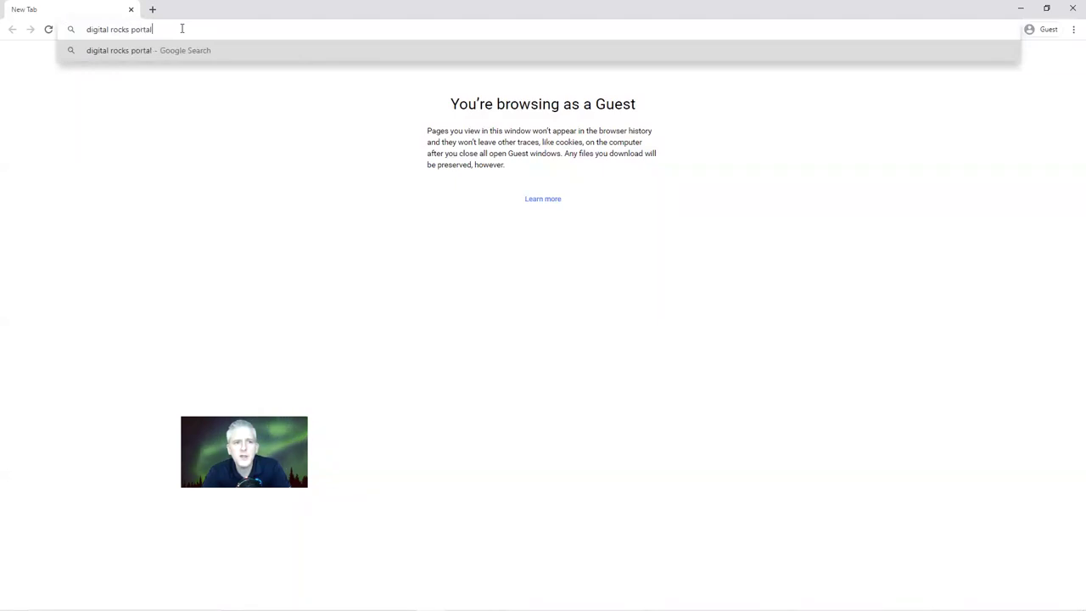
pyautogui.press('Return')
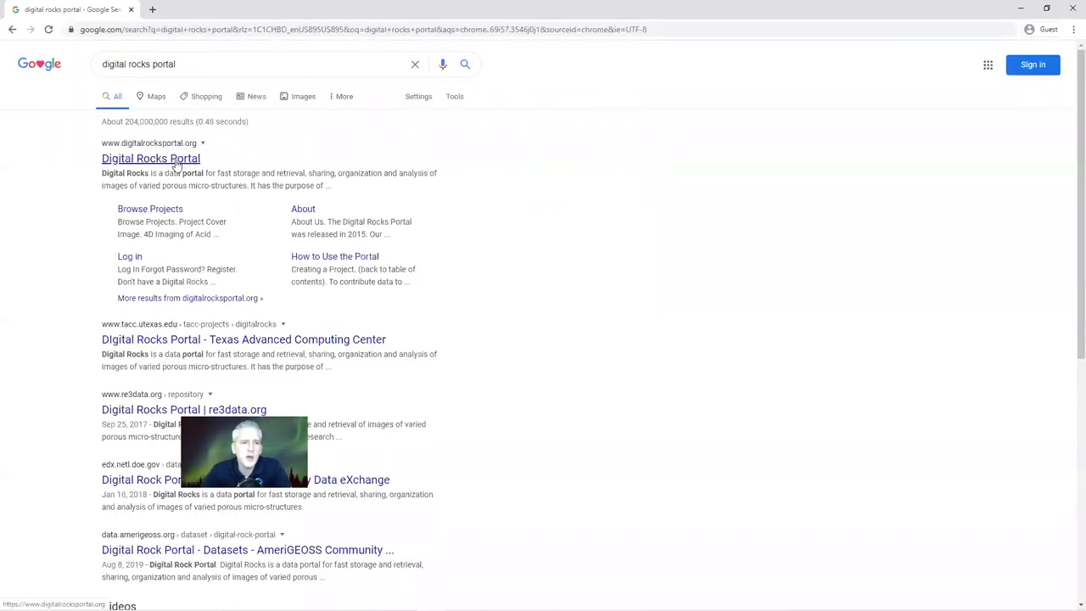
pyautogui.click(177, 160)
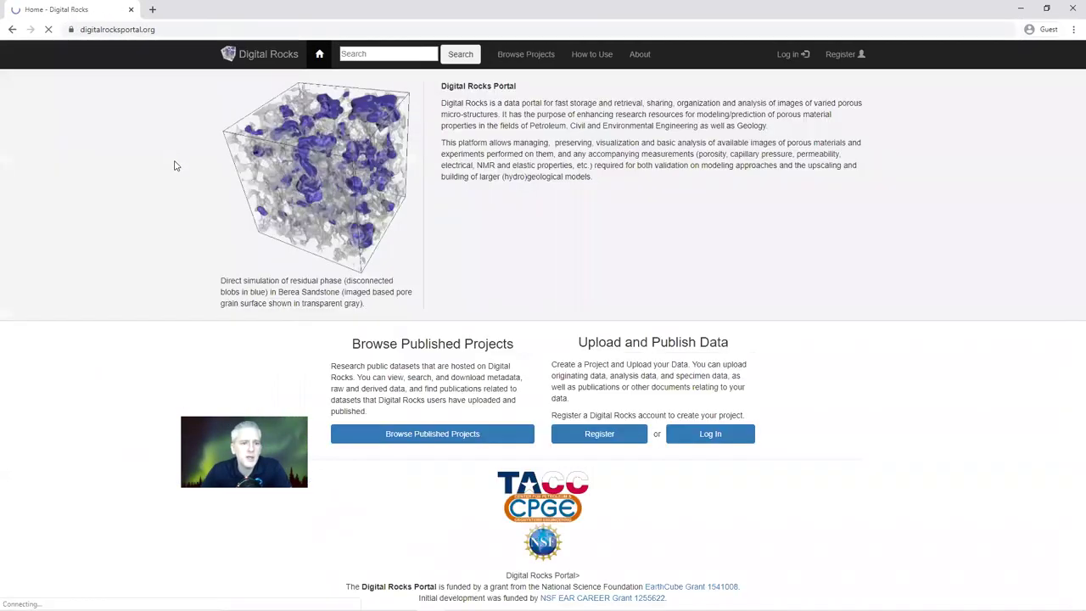
pyautogui.click(406, 435)
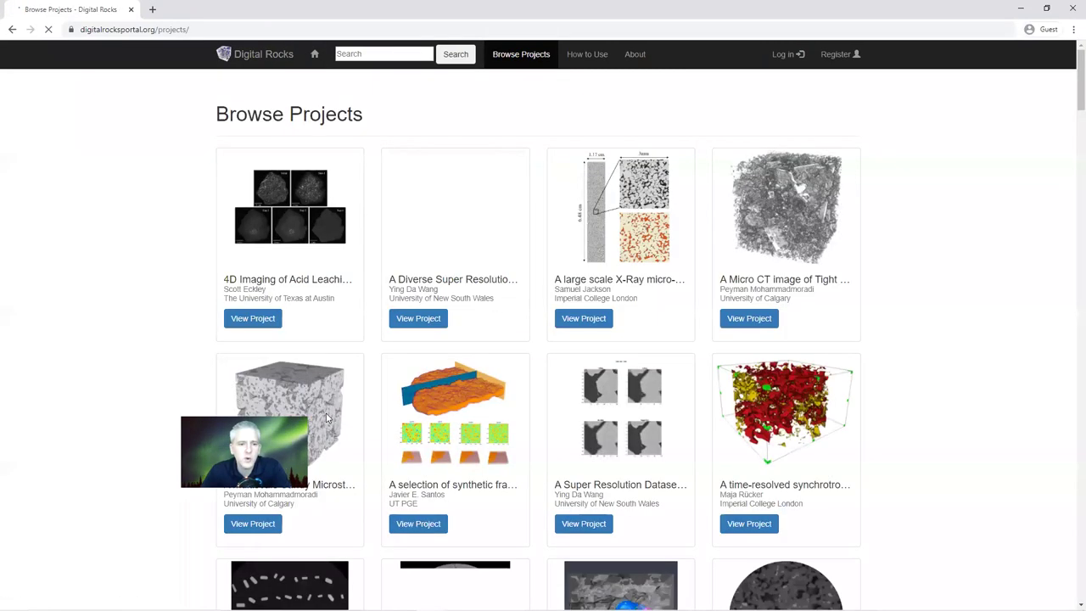
# - Try the portal's project search for 'fib', then return to the projects list after the server error
pyautogui.click(380, 54)
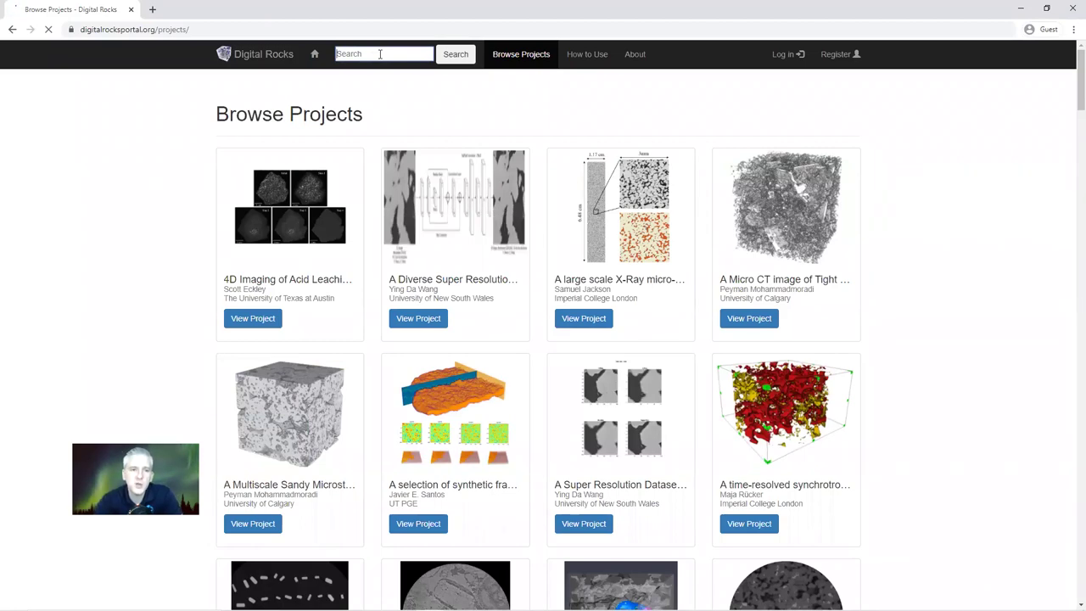
pyautogui.write('fib')
pyautogui.press('Return')
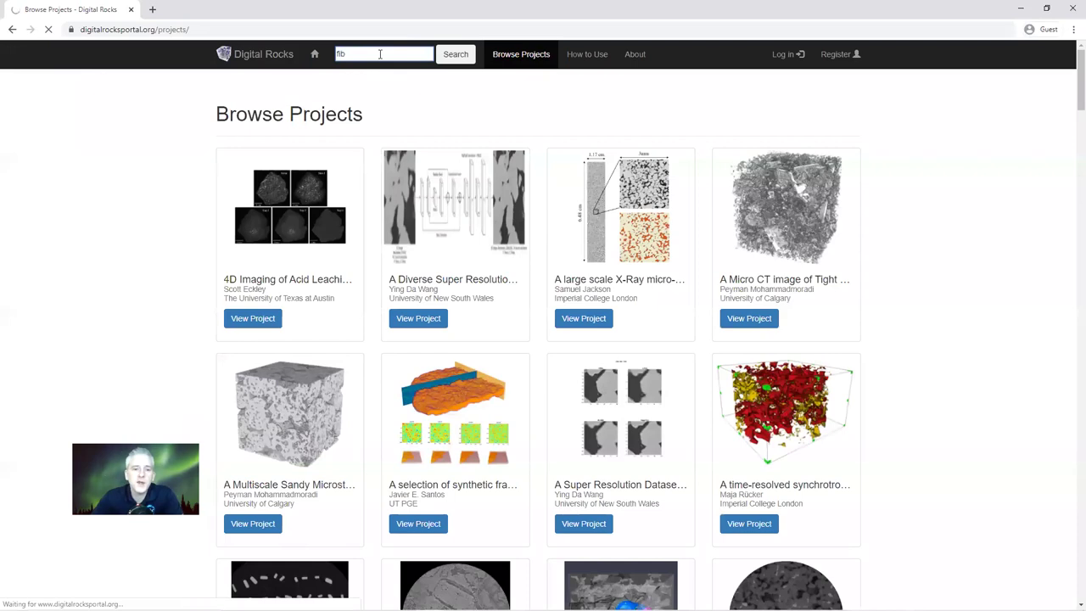
pyautogui.click(458, 56)
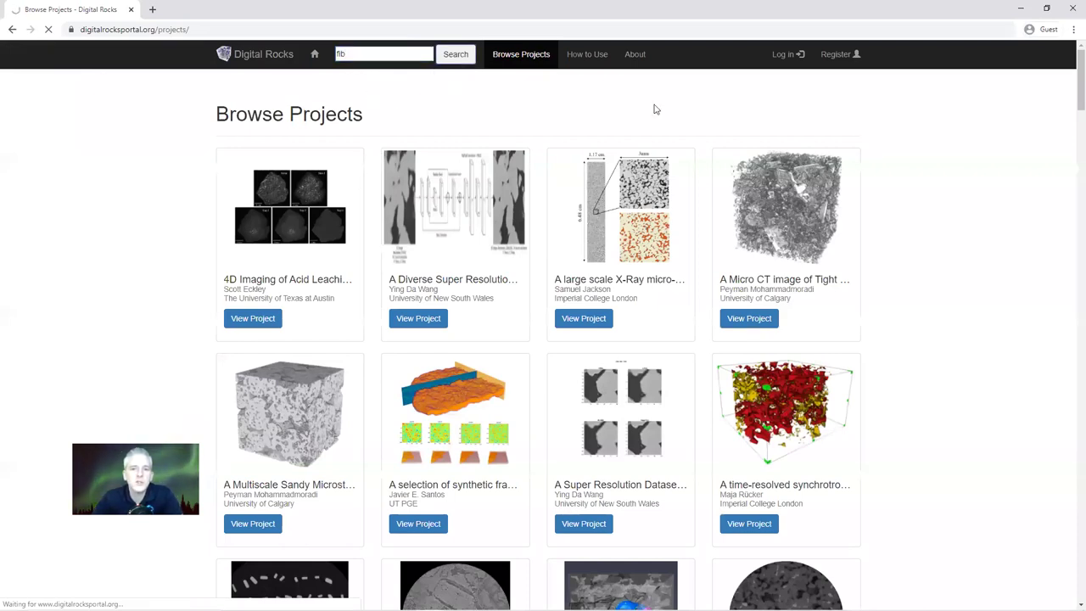
pyautogui.click(11, 28)
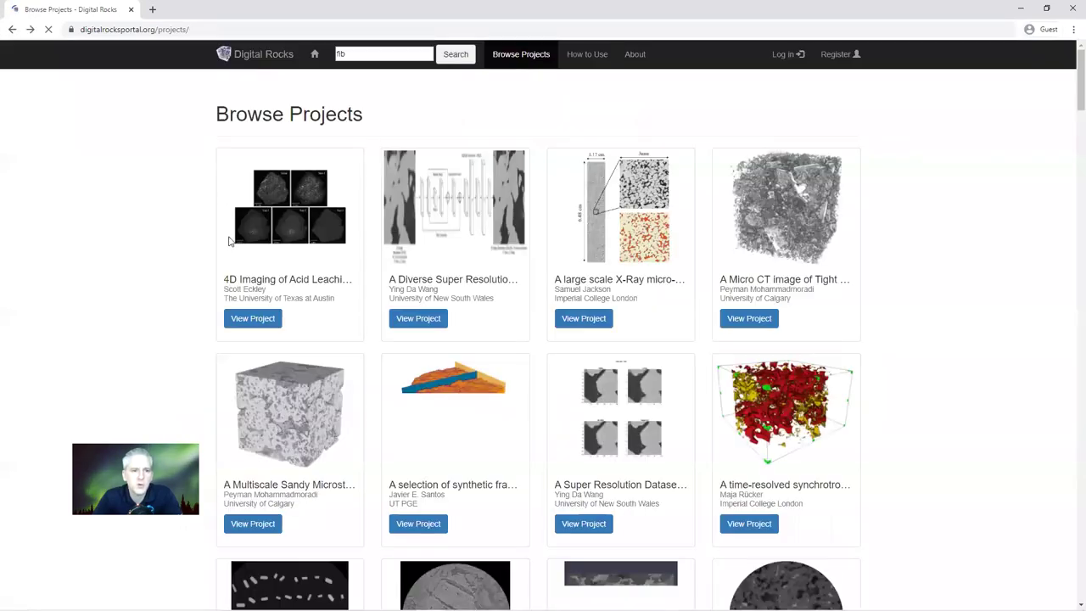
# - Find 'fib' on the projects page and open the Vaca Muerta FIB-SEM project
pyautogui.hotkey('ctrl', 'f')
pyautogui.write('f')
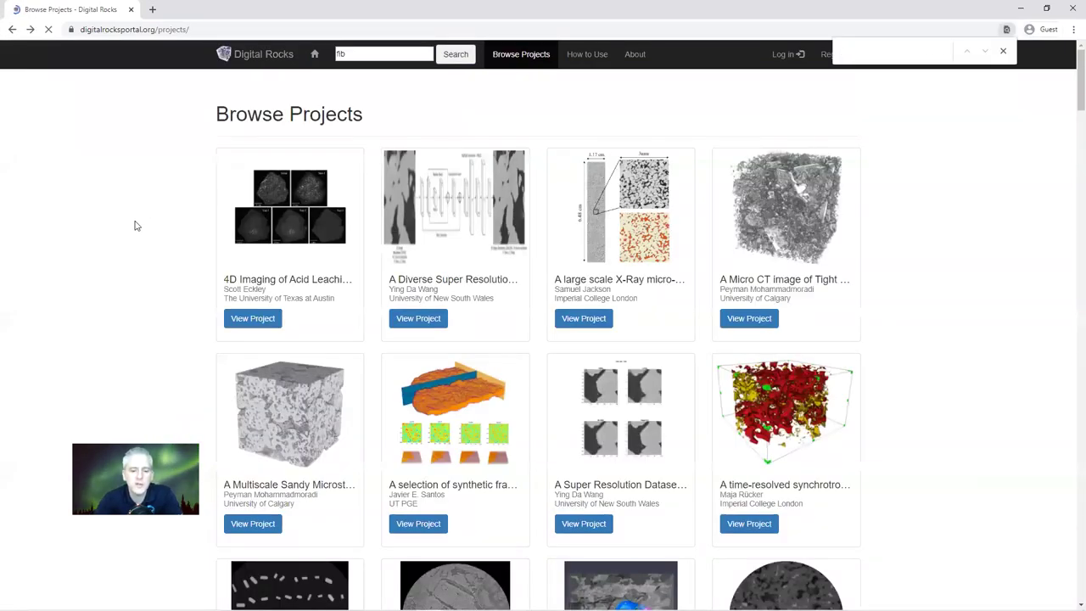
pyautogui.write('ib')
pyautogui.press('Return')
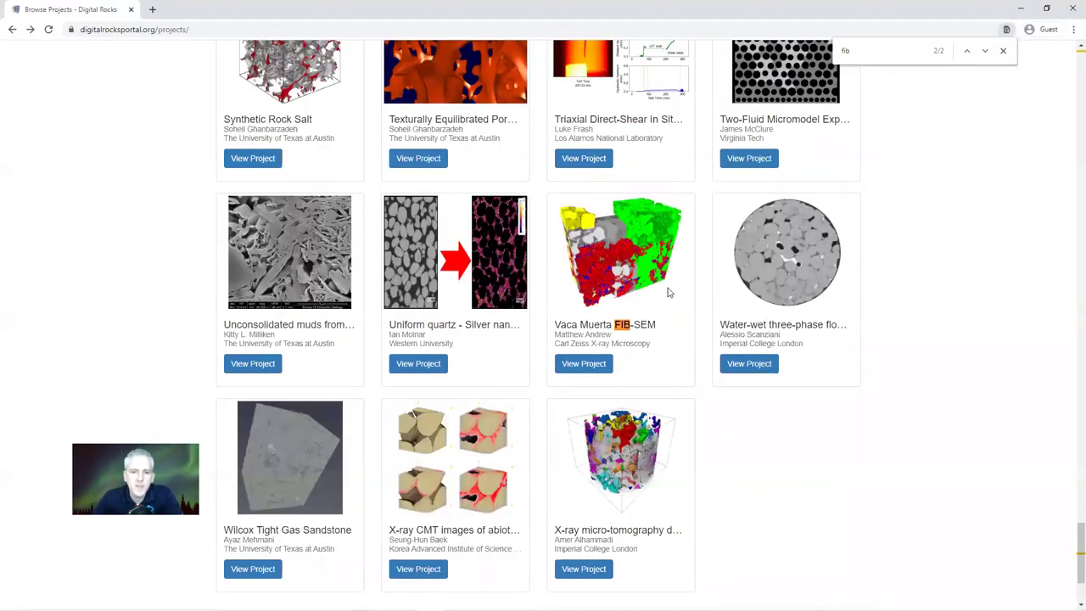
pyautogui.click(589, 367)
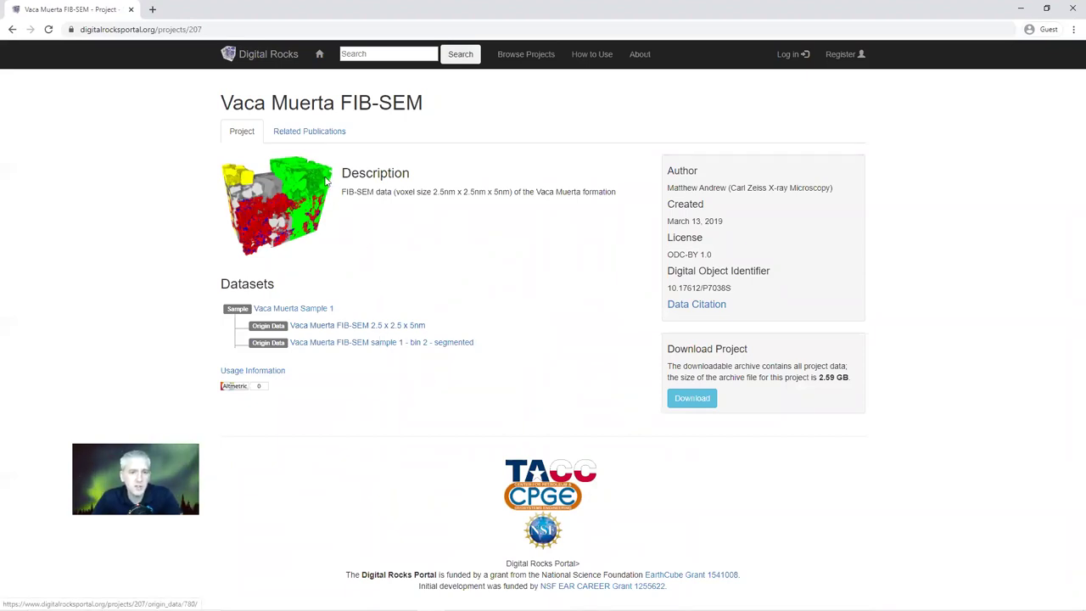
# - Check the Vaca Muerta FIB-SEM related publications, then close the portal and present the slides
pyautogui.click(314, 133)
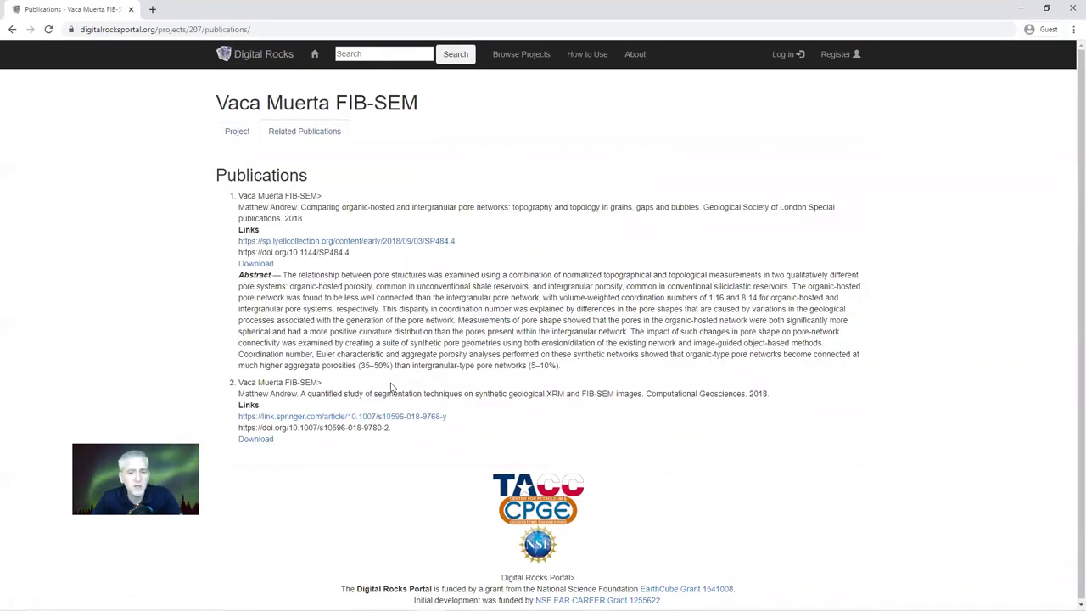
pyautogui.click(235, 134)
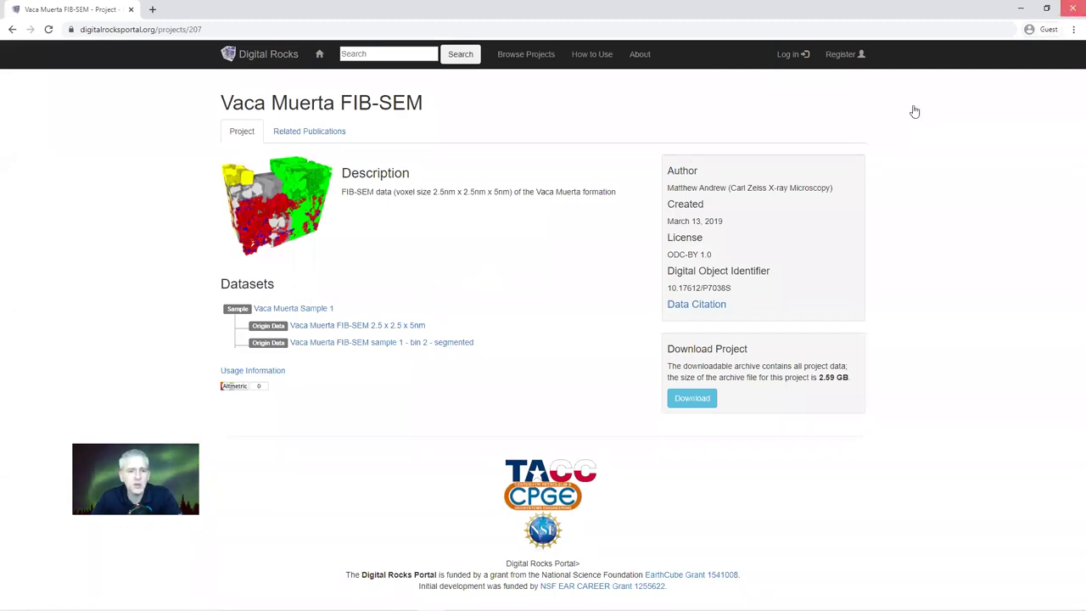
pyautogui.click(1071, 10)
pyautogui.click(950, 76)
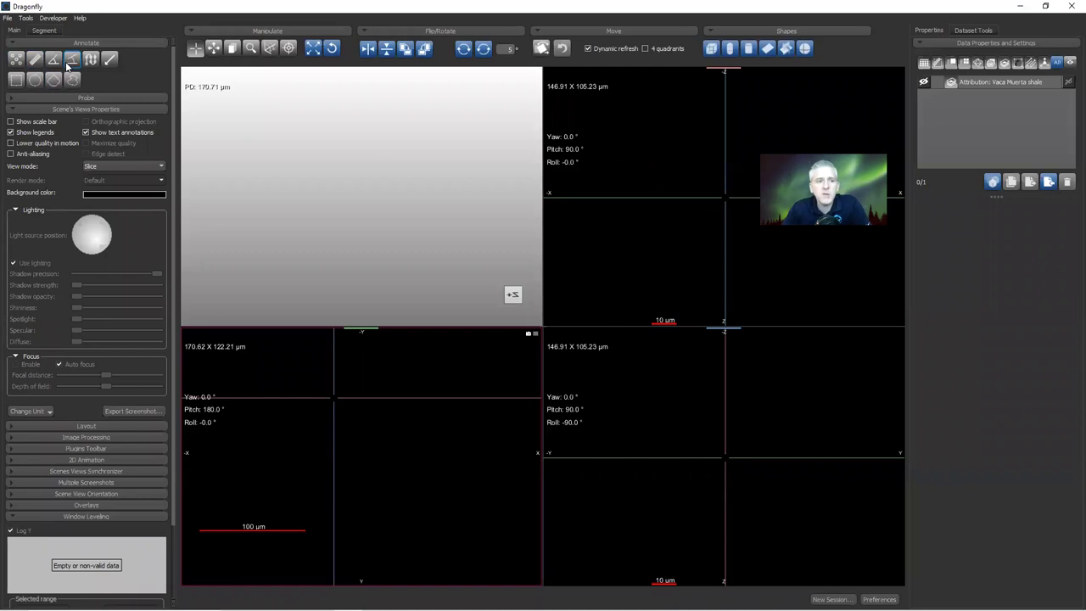
# - Start an image-file import and select all images in Downloads > (Zeiss) anonymous shale SE2
pyautogui.click(63, 109)
pyautogui.click(6, 18)
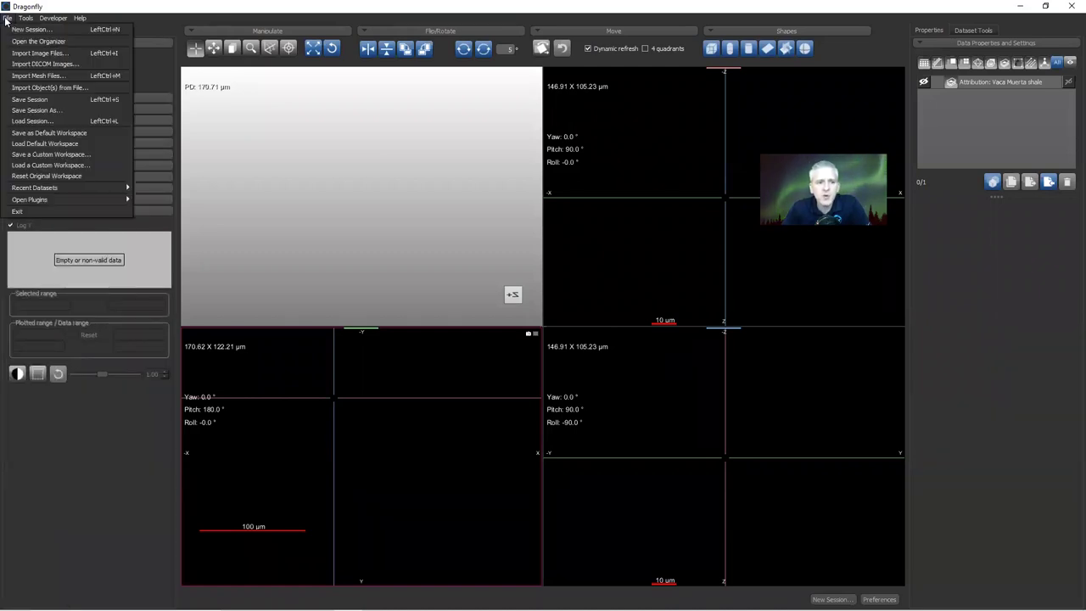
pyautogui.click(22, 53)
pyautogui.click(711, 185)
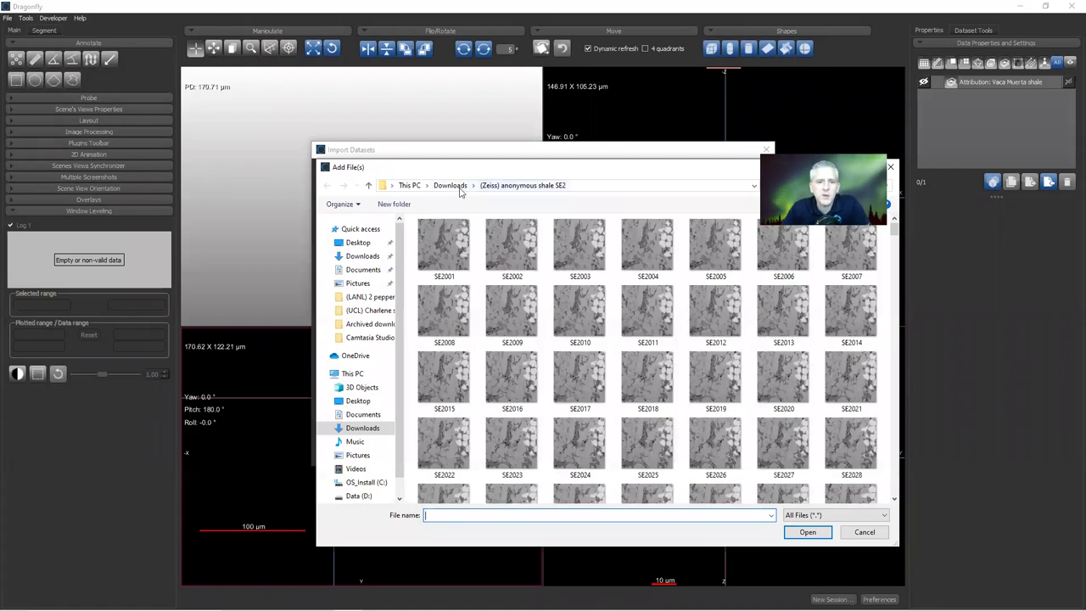
pyautogui.click(450, 185)
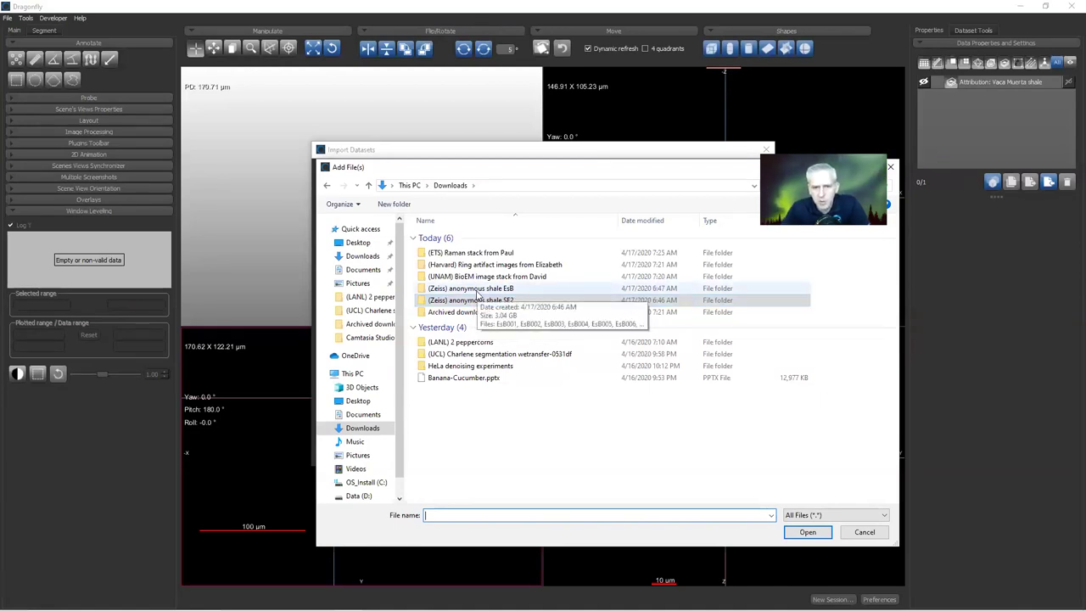
pyautogui.click(481, 302)
pyautogui.doubleClick(481, 301)
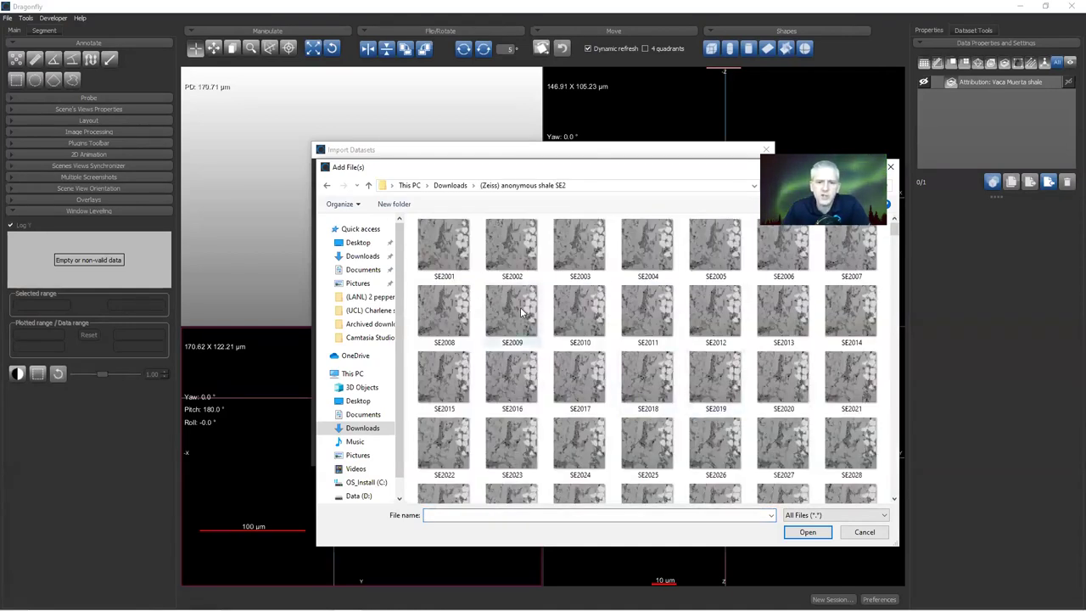
pyautogui.click(462, 263)
pyautogui.hotkey('ctrl', 'a')
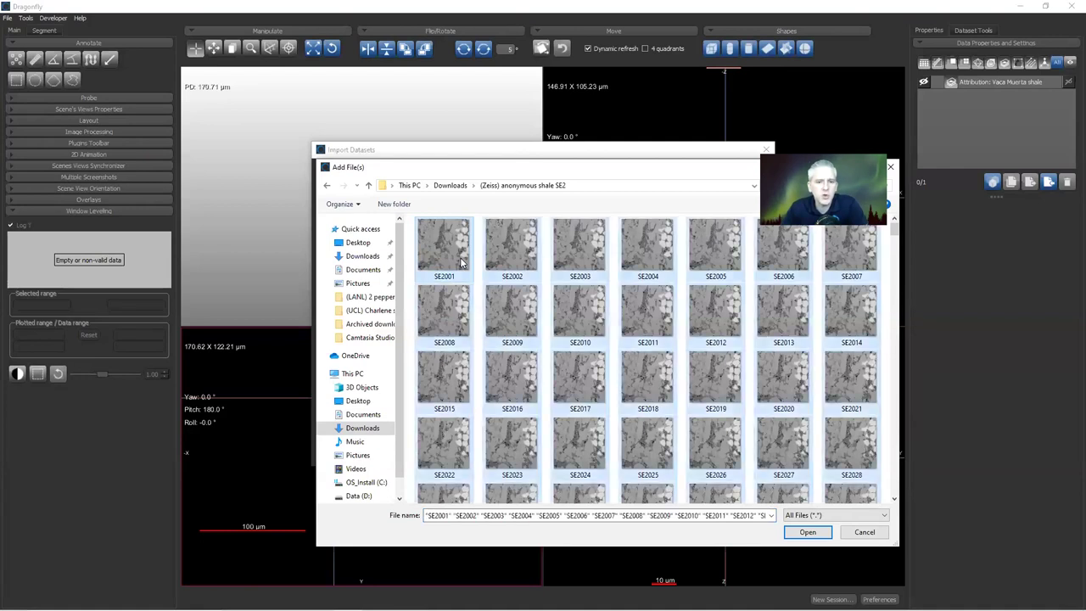
# - Add the SE2 images, set Z spacing to 0.005 µm, and queue another dataset with the same geometry
pyautogui.click(808, 532)
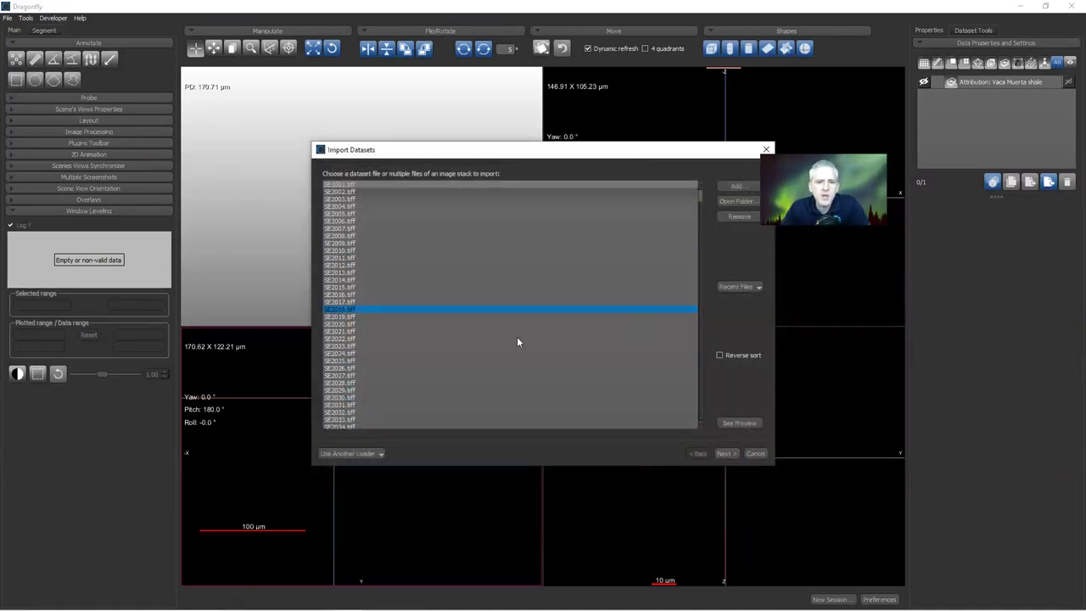
pyautogui.click(725, 454)
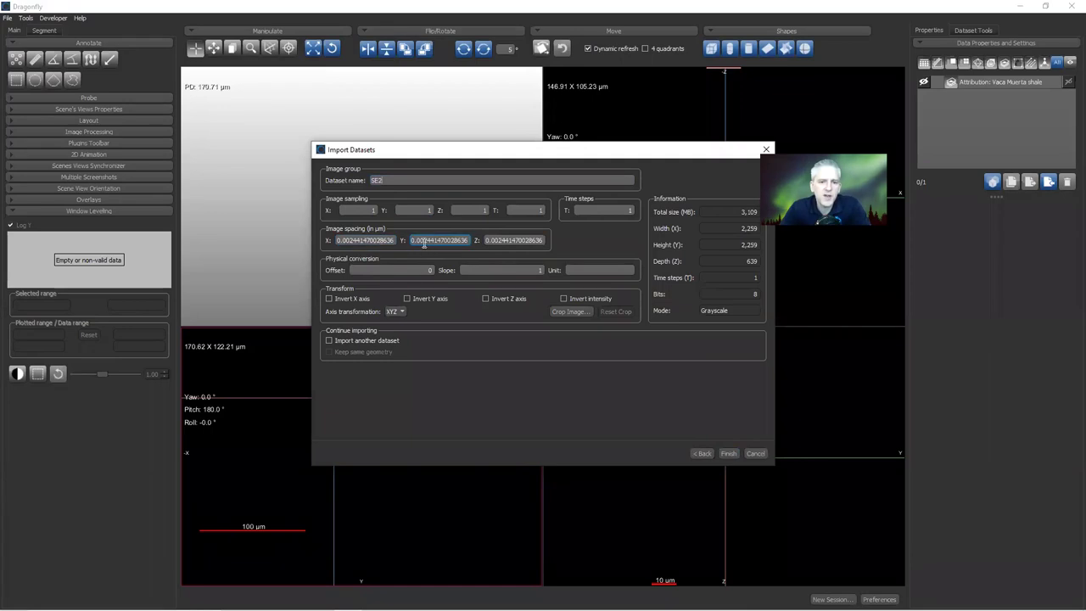
pyautogui.doubleClick(492, 241)
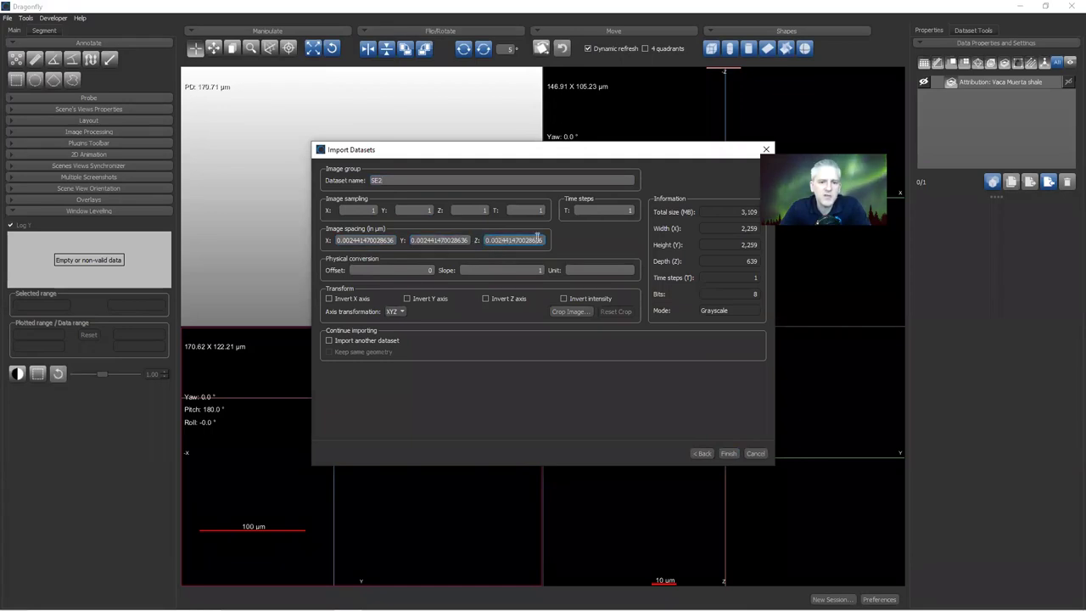
pyautogui.write('0.005')
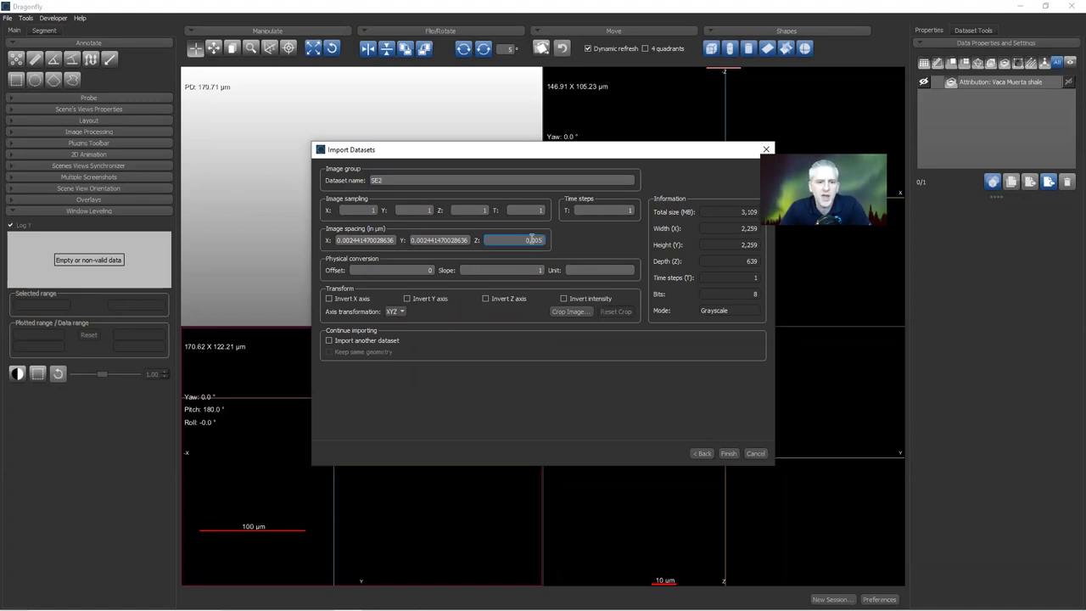
pyautogui.click(334, 340)
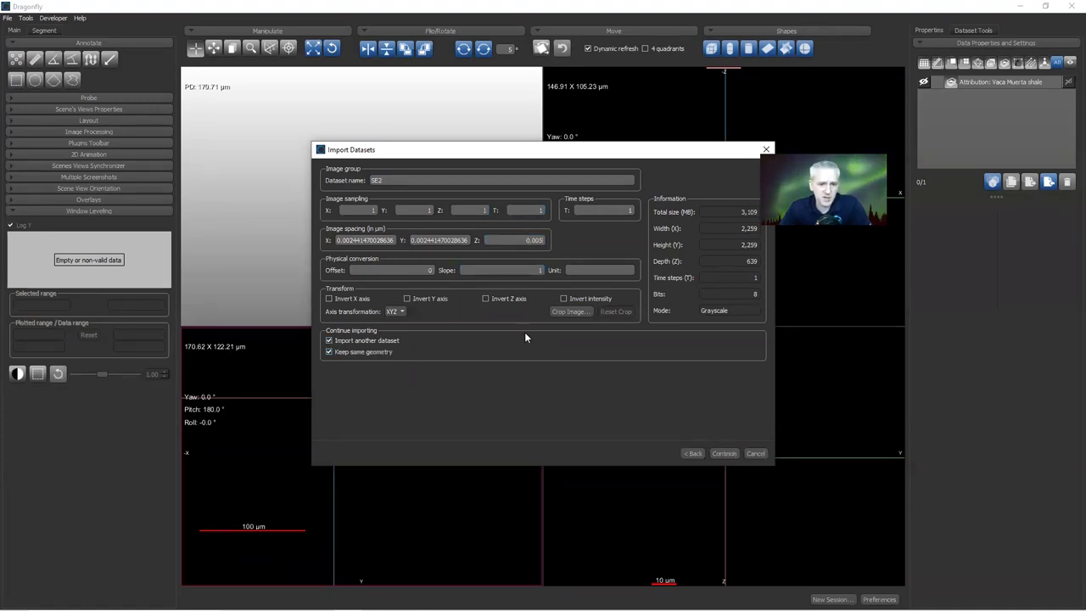
# - Crop the SE2 stack's Z range to end at slice 250
pyautogui.click(564, 311)
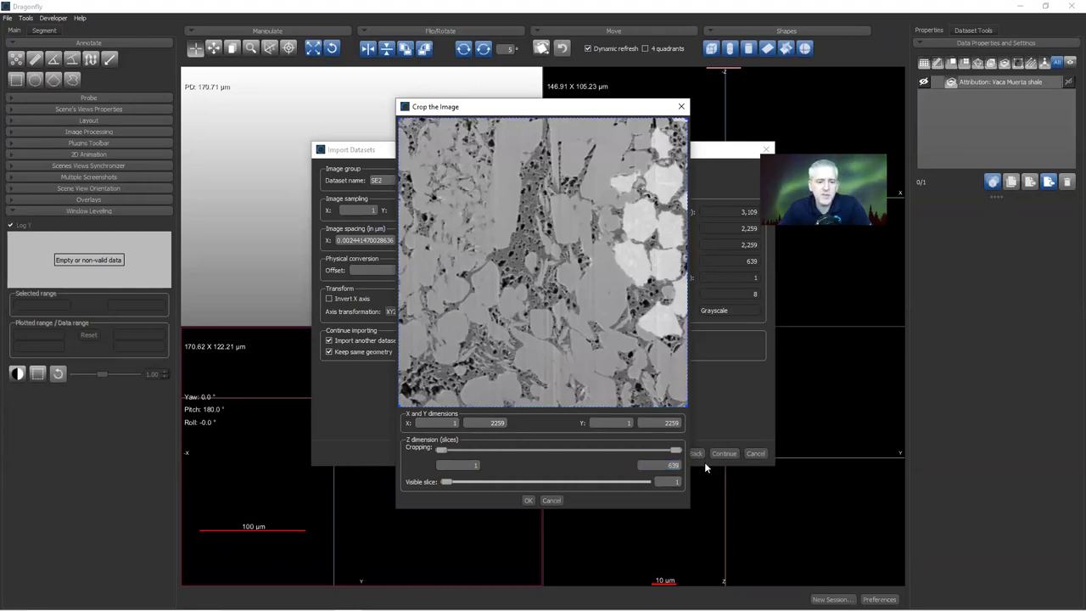
pyautogui.write('250')
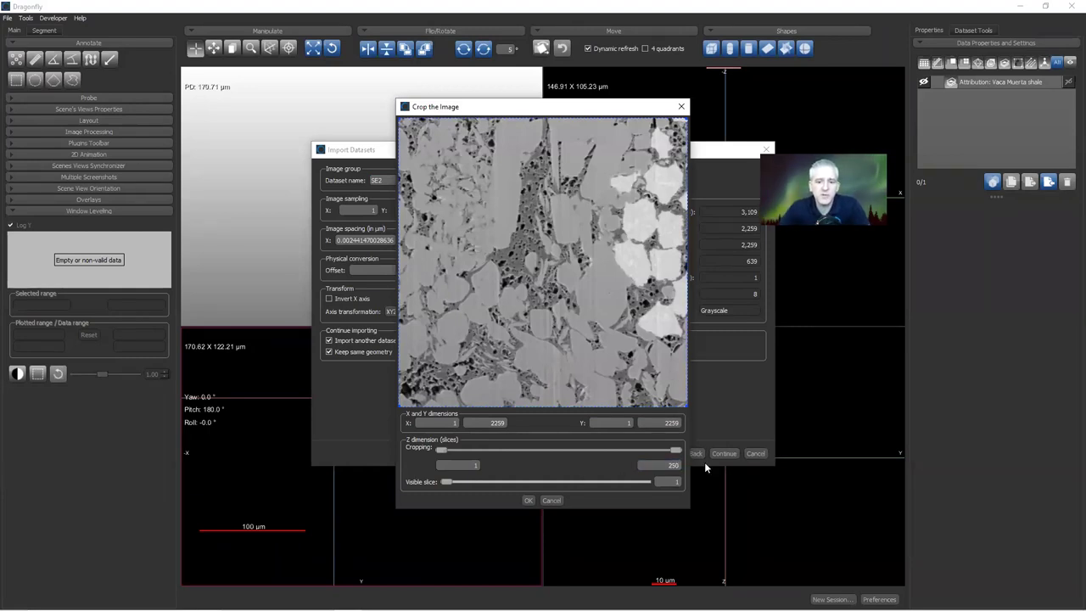
pyautogui.click(528, 501)
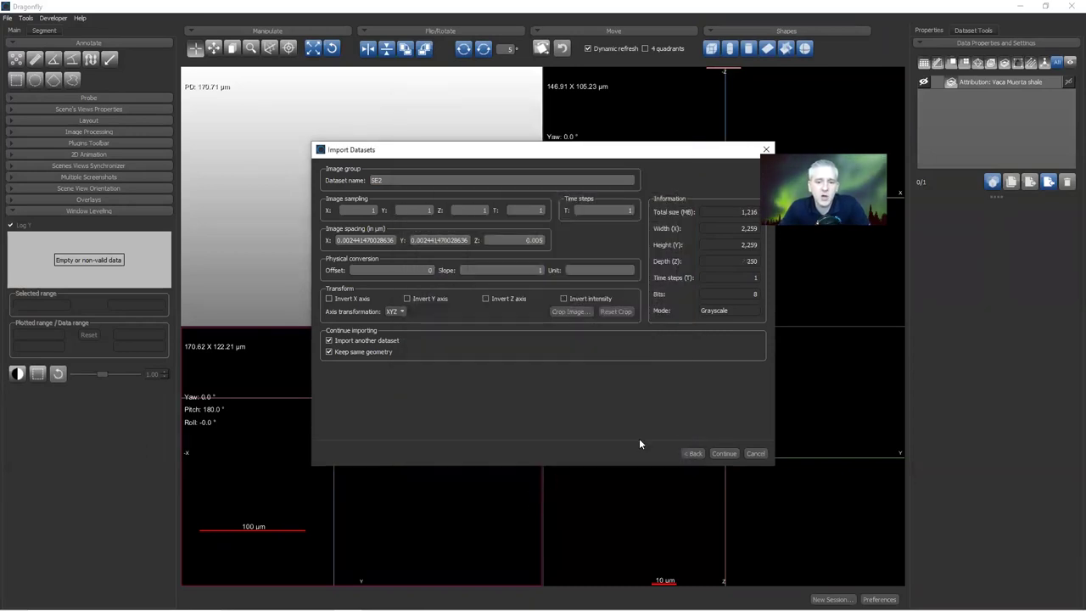
# - Add all images from Downloads > (Zeiss) anonymous shale EsB as the next dataset
pyautogui.click(724, 453)
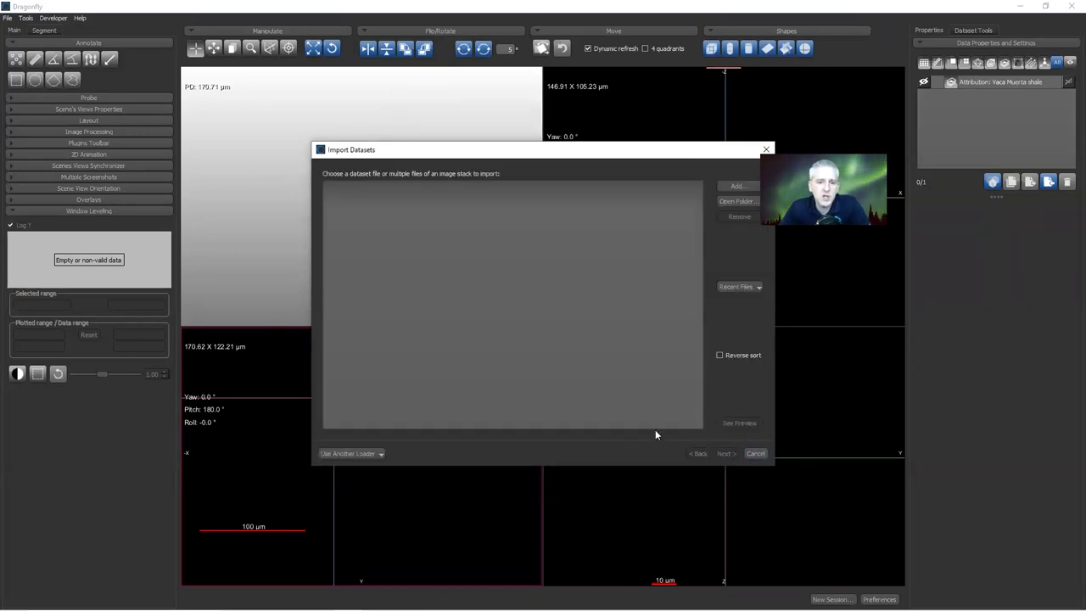
pyautogui.click(733, 186)
pyautogui.click(468, 187)
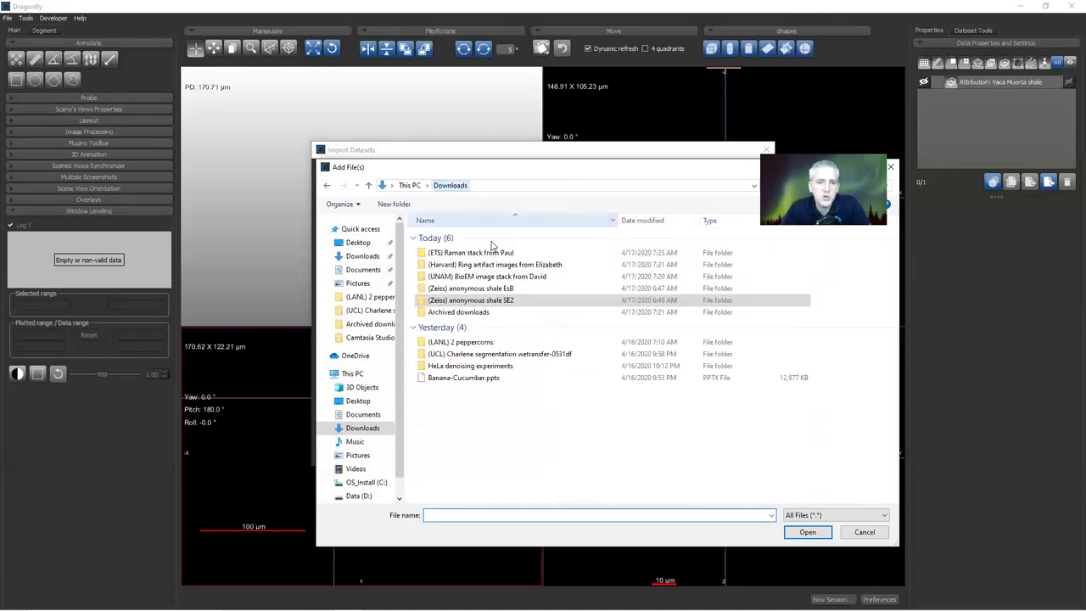
pyautogui.doubleClick(471, 290)
pyautogui.click(442, 251)
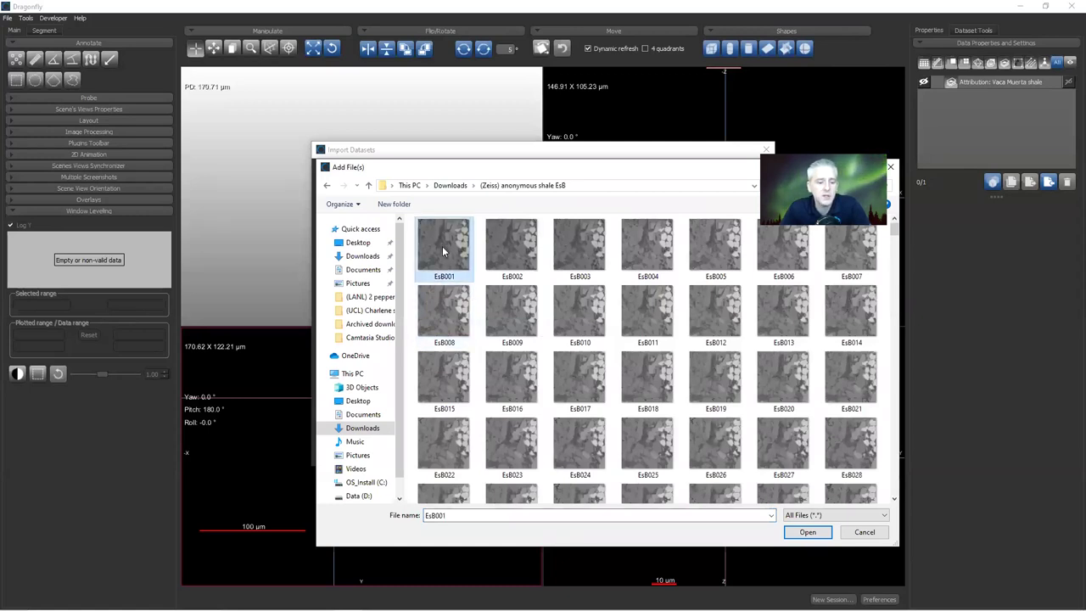
pyautogui.hotkey('ctrl', 'a')
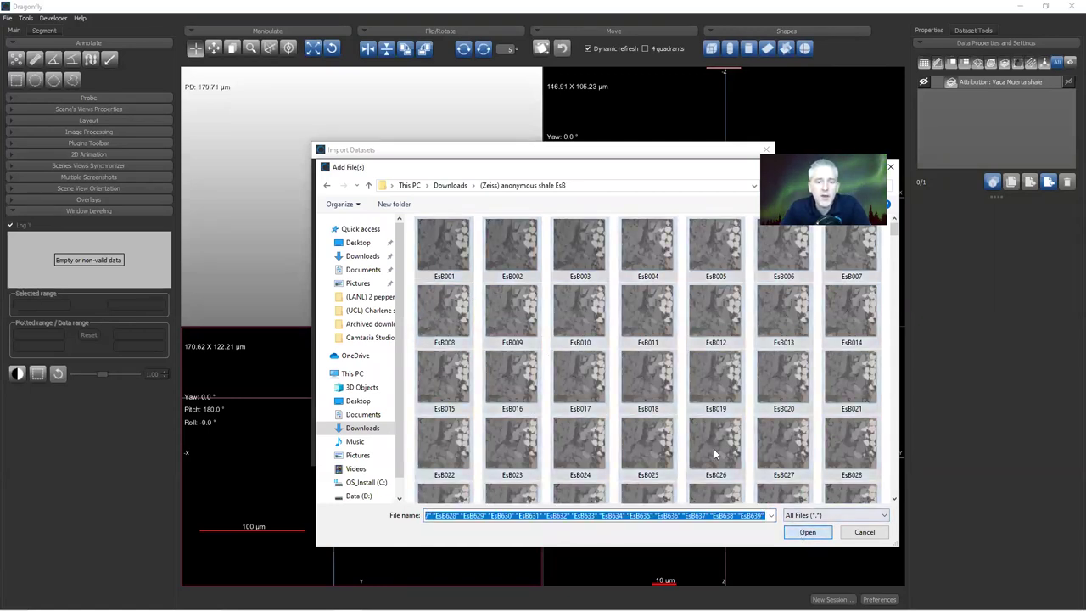
pyautogui.press('Return')
# - Name the dataset EsB and set its Z spacing to 0.005 µm
pyautogui.click(725, 452)
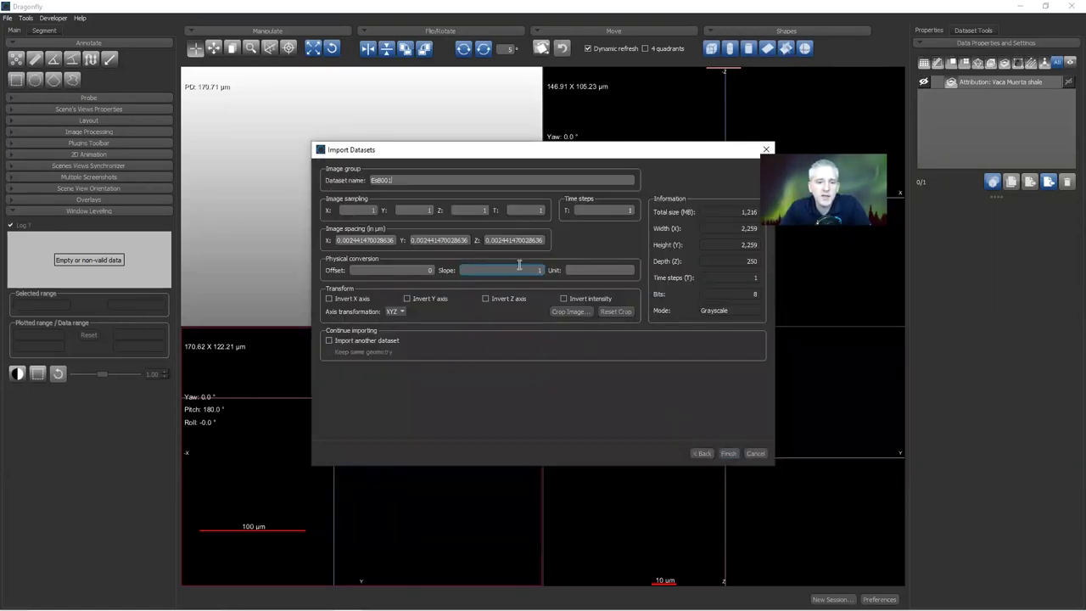
pyautogui.doubleClick(379, 180)
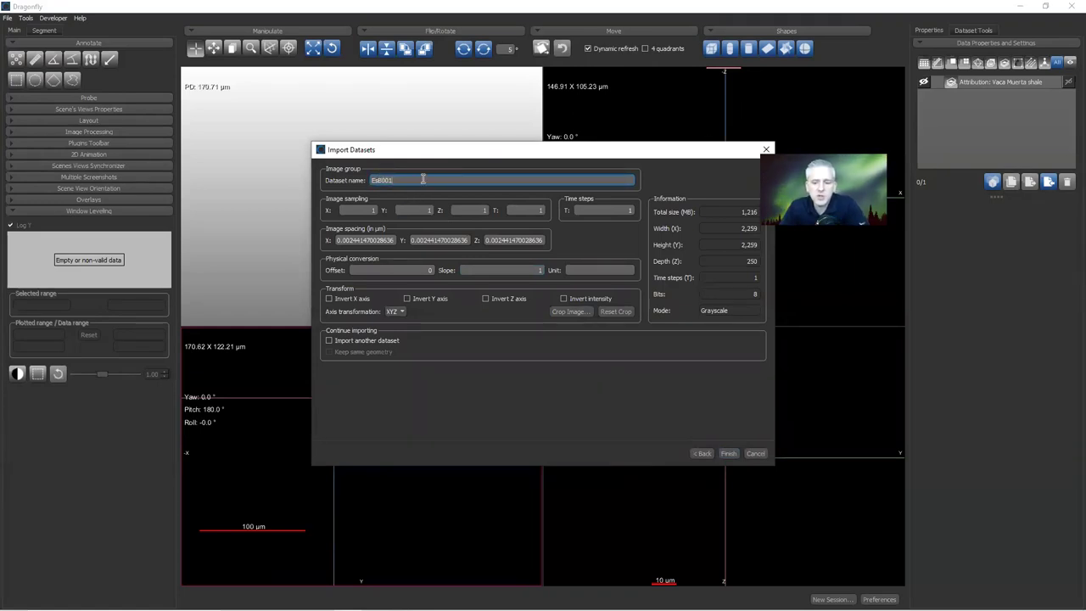
pyautogui.write('EsB')
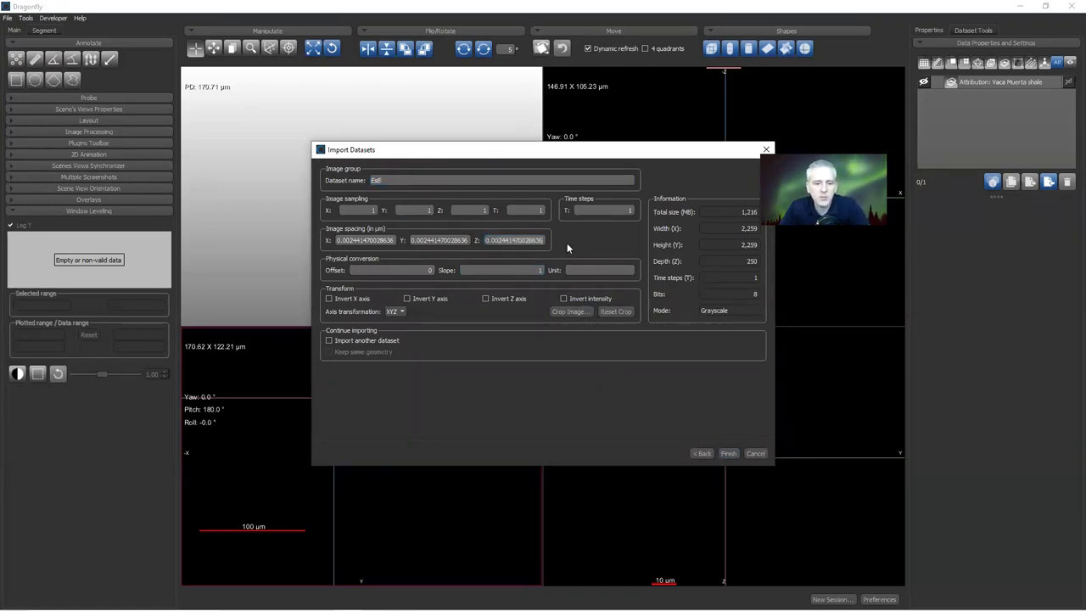
pyautogui.write('0.05')
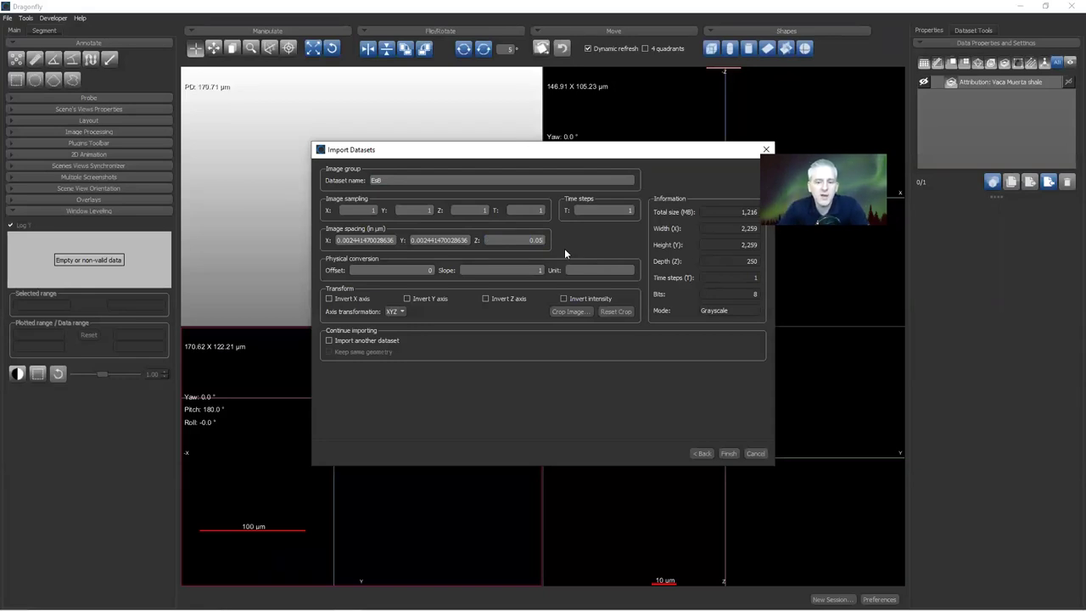
pyautogui.press('BackSpace')
pyautogui.write('05')
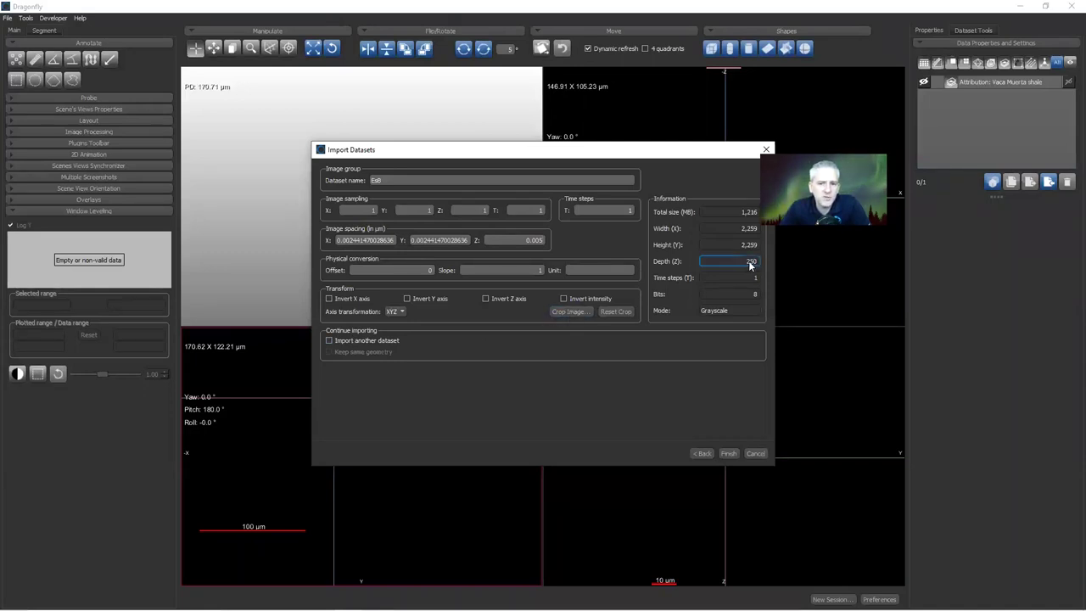
# - Finish the EsB import so both the SE2 and EsB stacks load
pyautogui.click(729, 453)
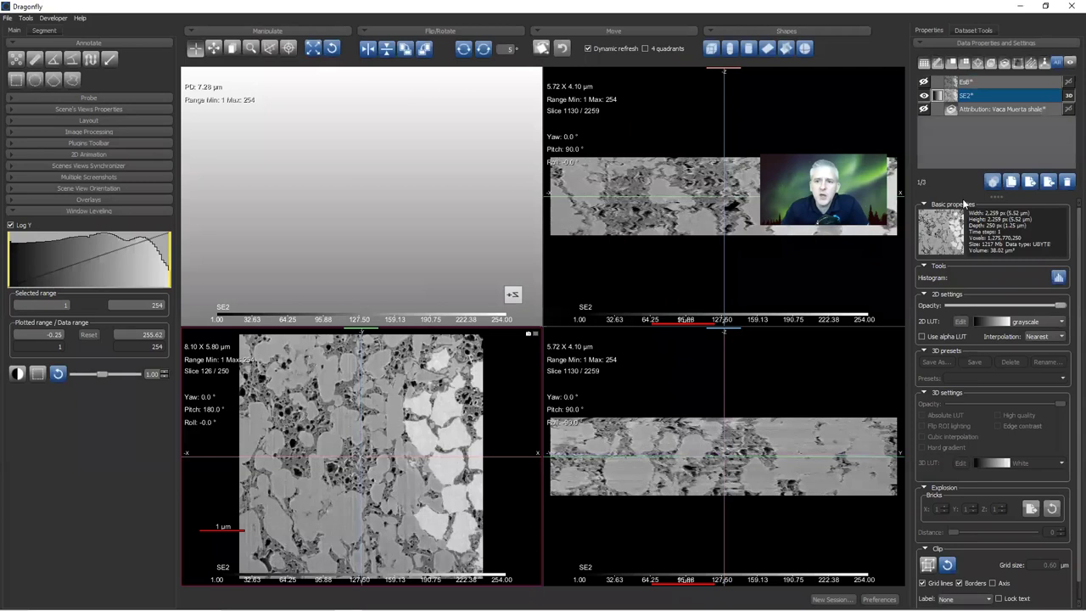
# - Maximize the SE2 XY view, show the attribution caption, and zoom out to frame the whole slice
pyautogui.doubleClick(433, 419)
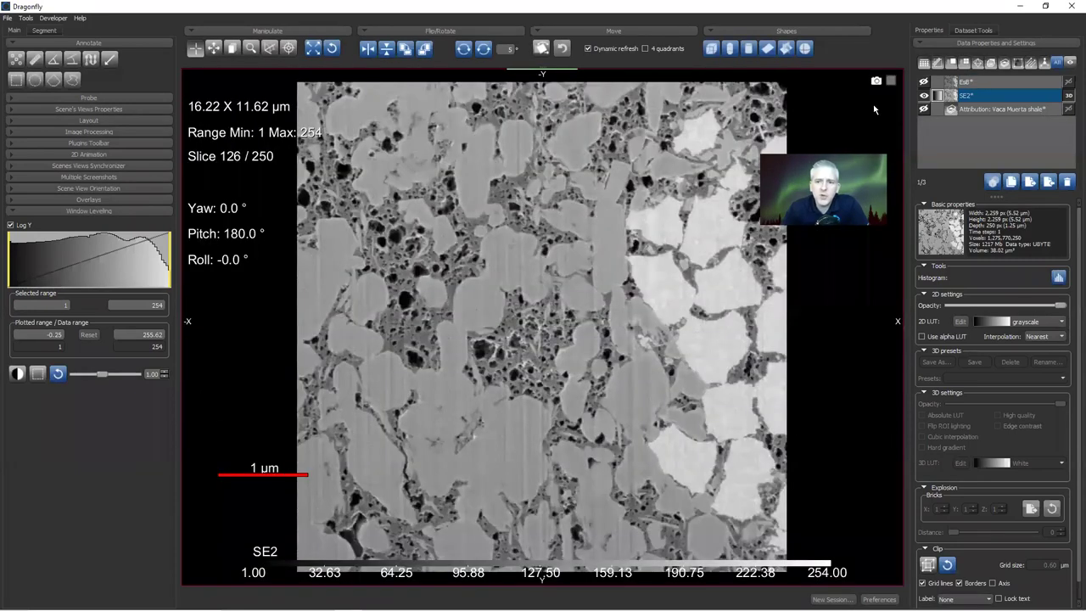
pyautogui.click(922, 111)
pyautogui.scroll(2, 575, 343)
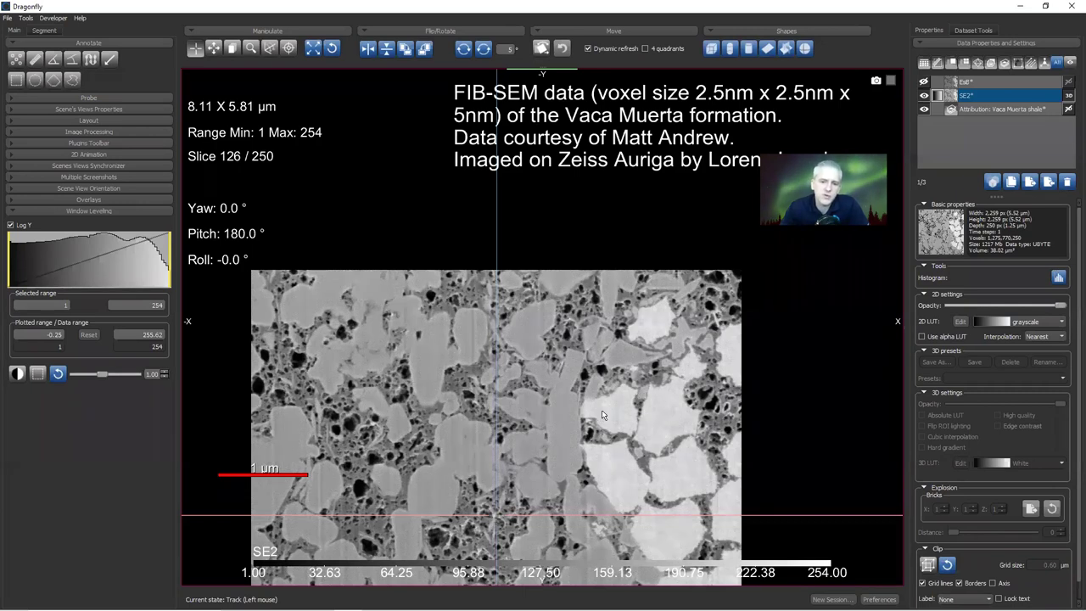
pyautogui.scroll(-3, 598, 410)
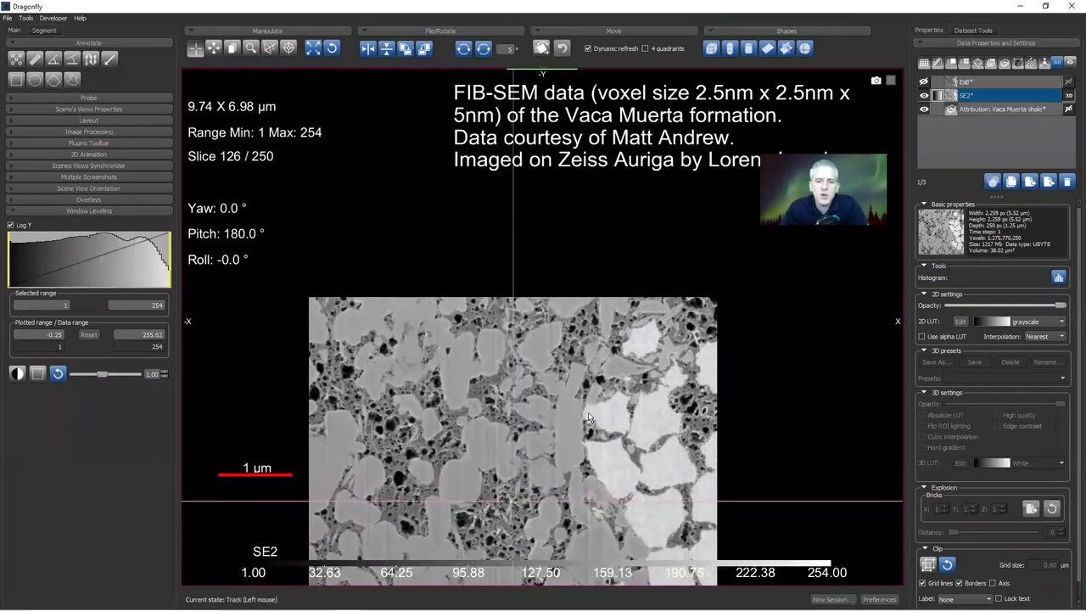
pyautogui.moveTo(584, 384); pyautogui.dragTo(557, 287, button='middle')
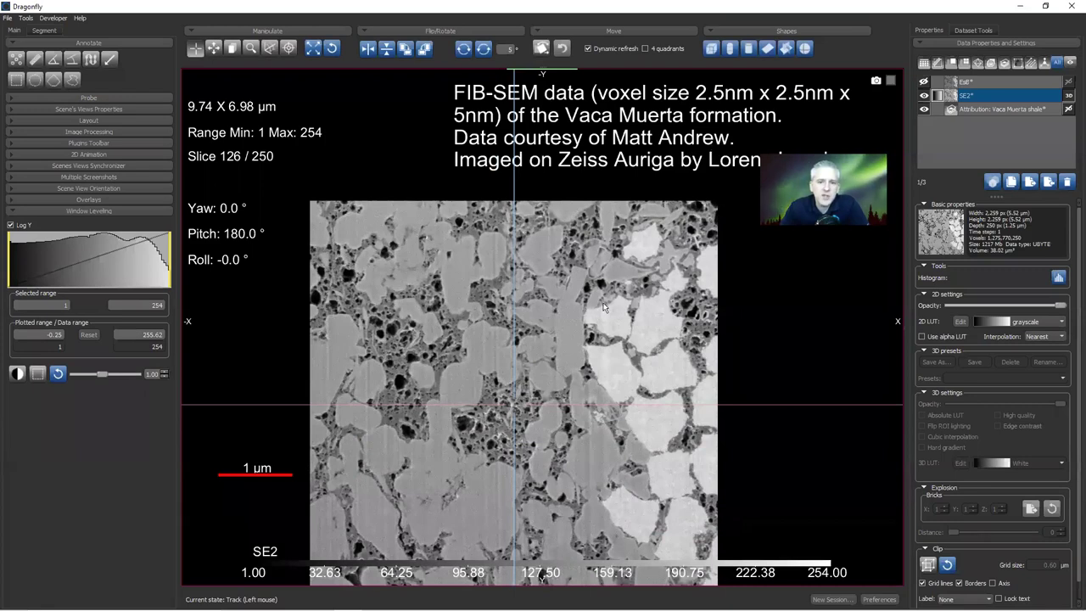
pyautogui.scroll(-3, 619, 339)
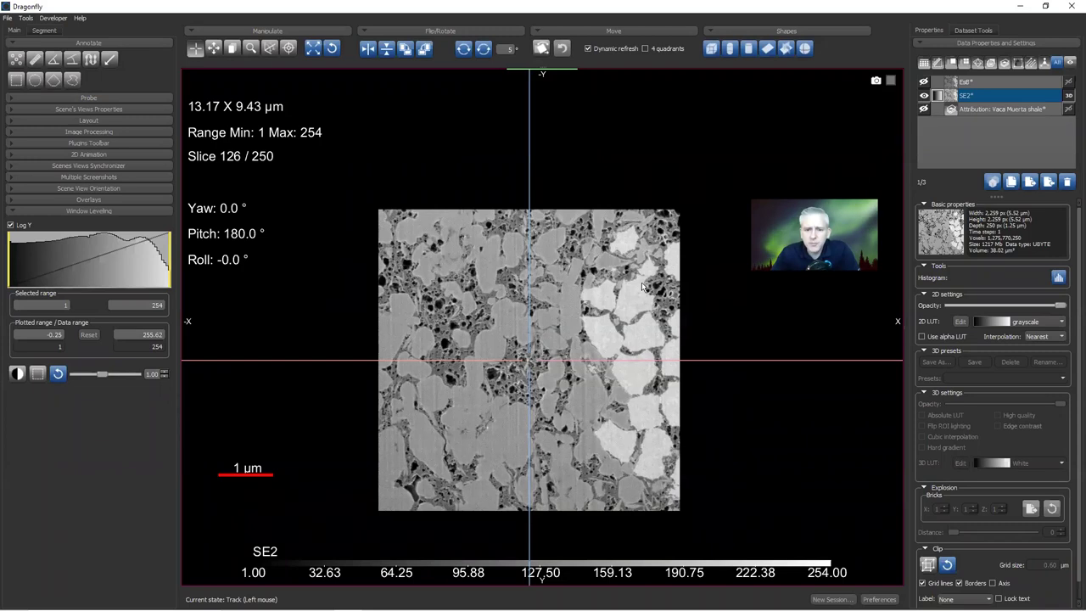
# - Return to four views to inspect the 3D volume, then maximize the XY view at slice 79
pyautogui.doubleClick(690, 282)
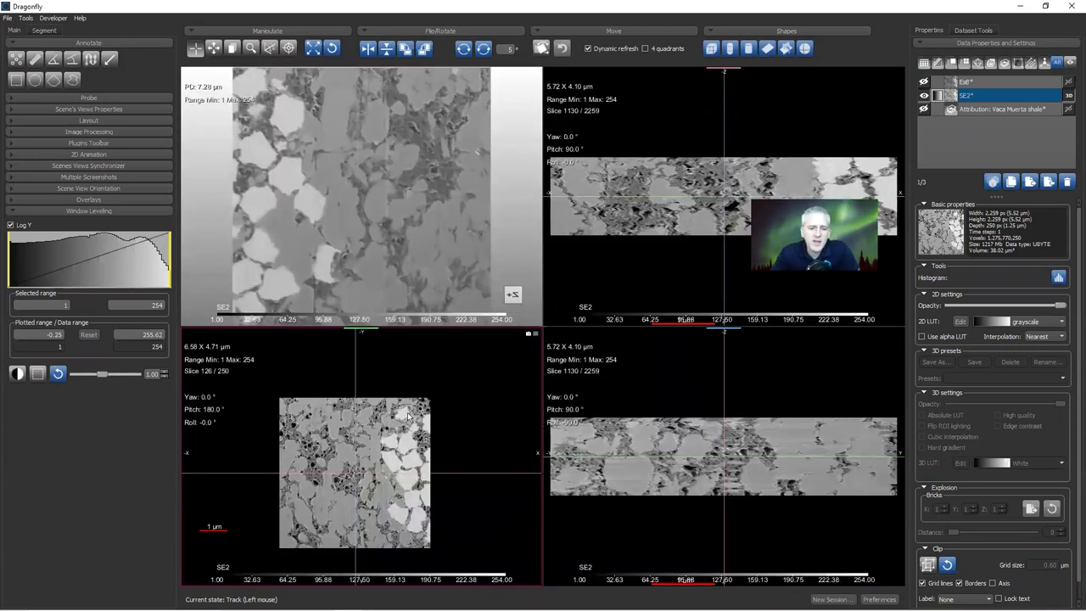
pyautogui.moveTo(343, 165); pyautogui.dragTo(380, 187)
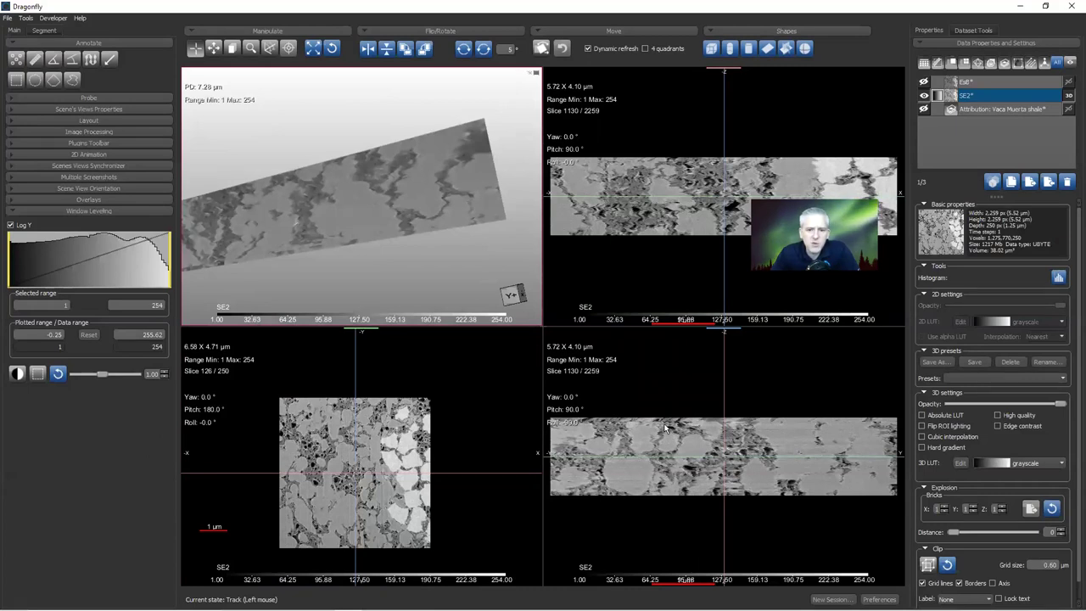
pyautogui.scroll(5, 648, 174)
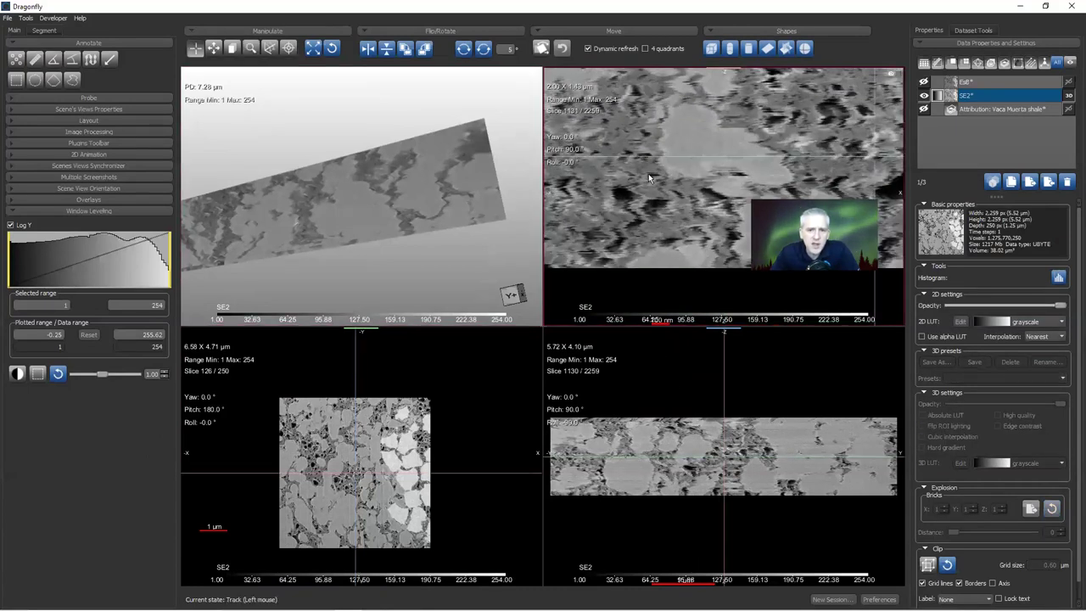
pyautogui.scroll(3, 648, 174)
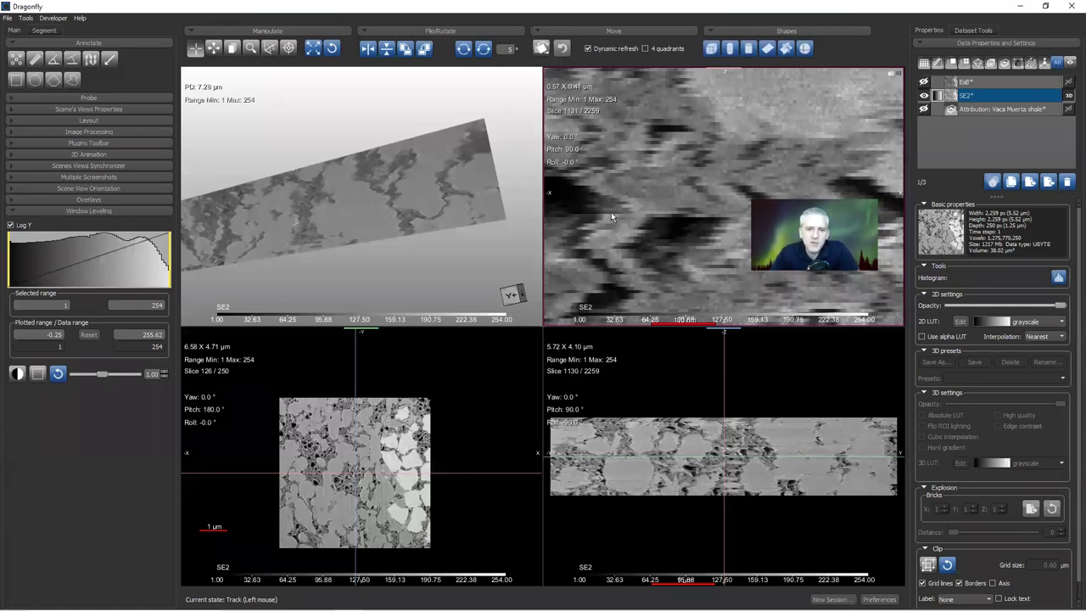
pyautogui.doubleClick(453, 404)
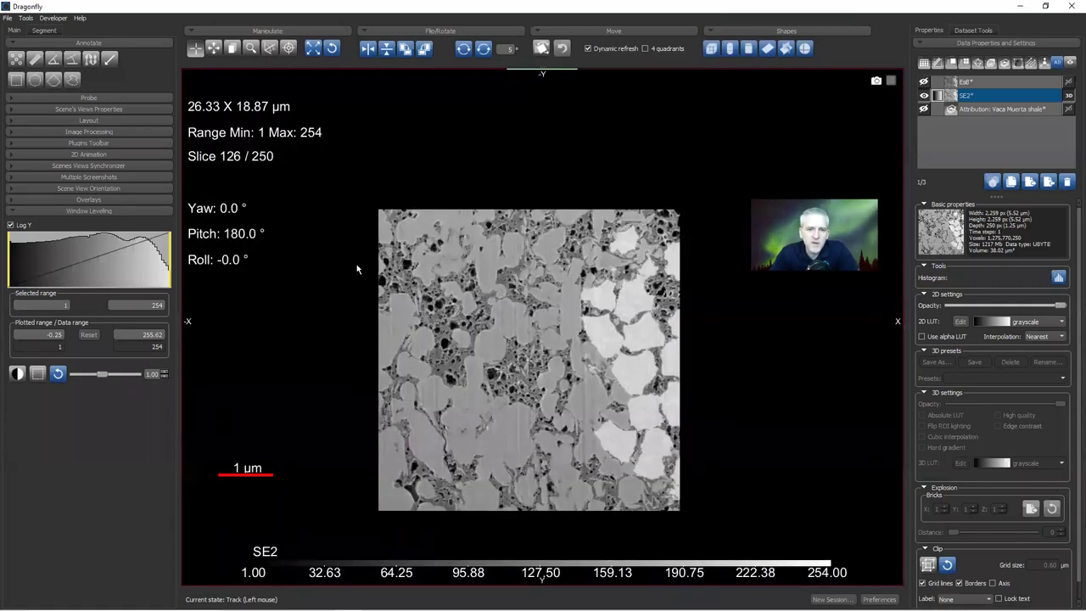
pyautogui.moveTo(236, 162); pyautogui.dragTo(227, 321)
# - Show the EsB dataset and enlarge the top-down slice view, zoomed and panned onto the grains
pyautogui.doubleClick(638, 214)
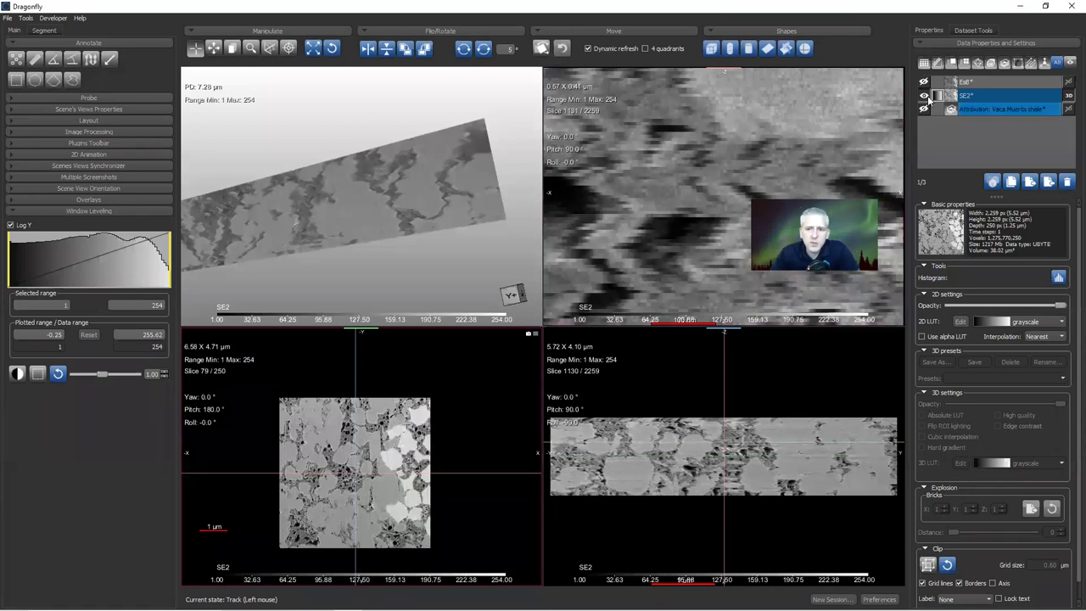
pyautogui.click(924, 81)
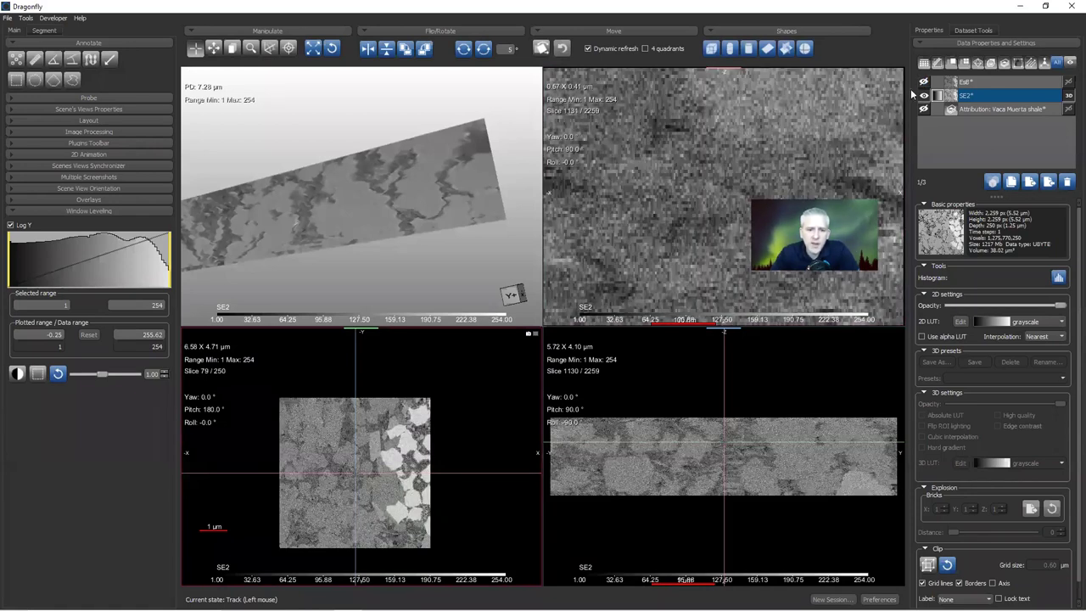
pyautogui.doubleClick(446, 407)
pyautogui.scroll(3, 446, 407)
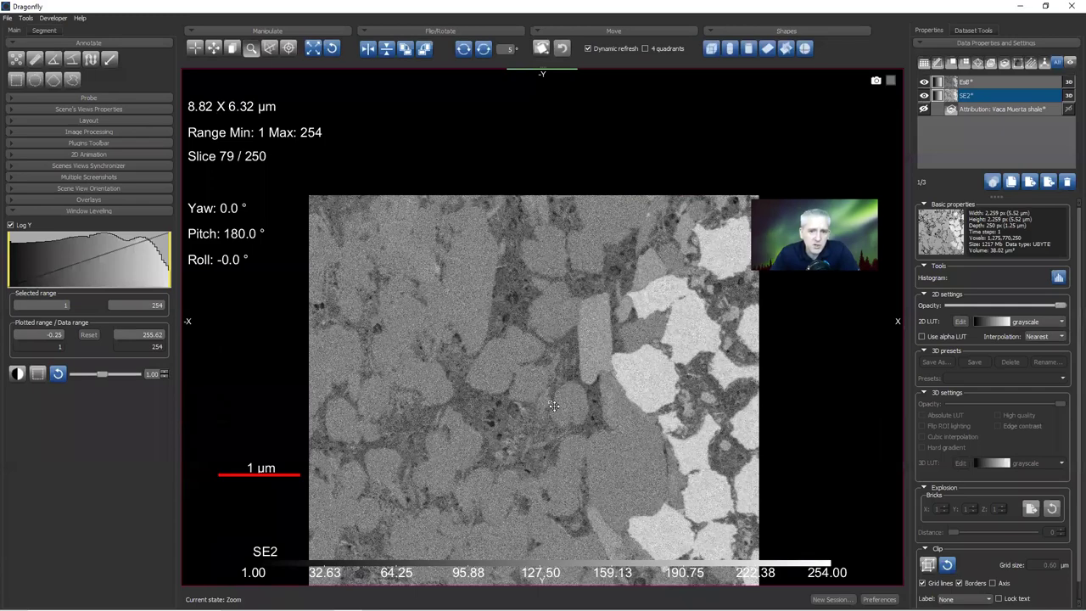
pyautogui.scroll(2, 570, 186)
pyautogui.moveTo(574, 282); pyautogui.dragTo(595, 181)
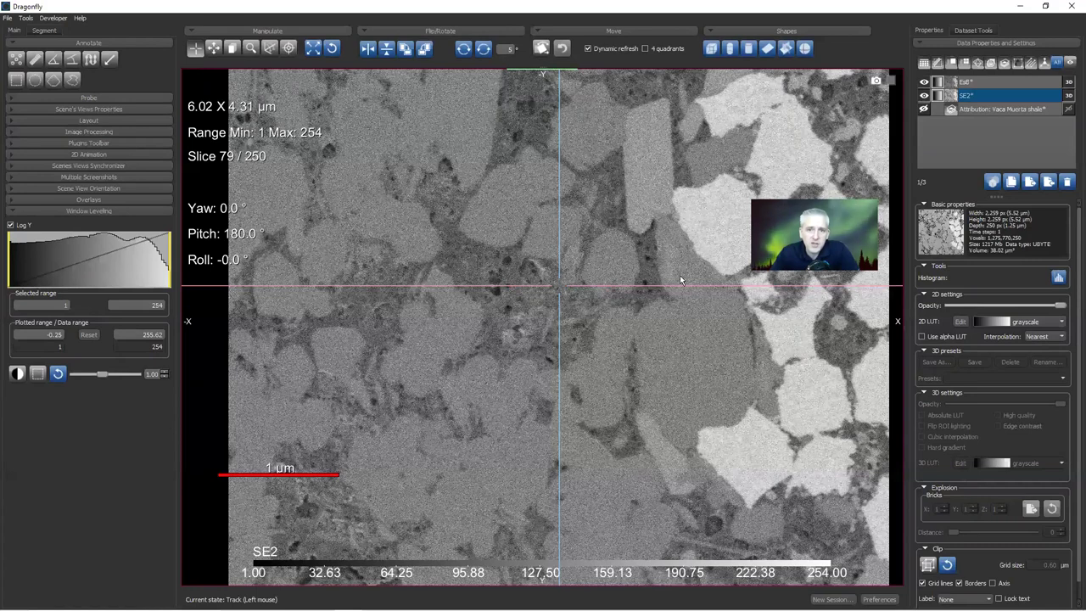
# - Select only SE2 in Data Properties and hide the other dataset
pyautogui.moveTo(965, 83); pyautogui.dragTo(964, 93)
pyautogui.click(965, 94)
pyautogui.click(925, 82)
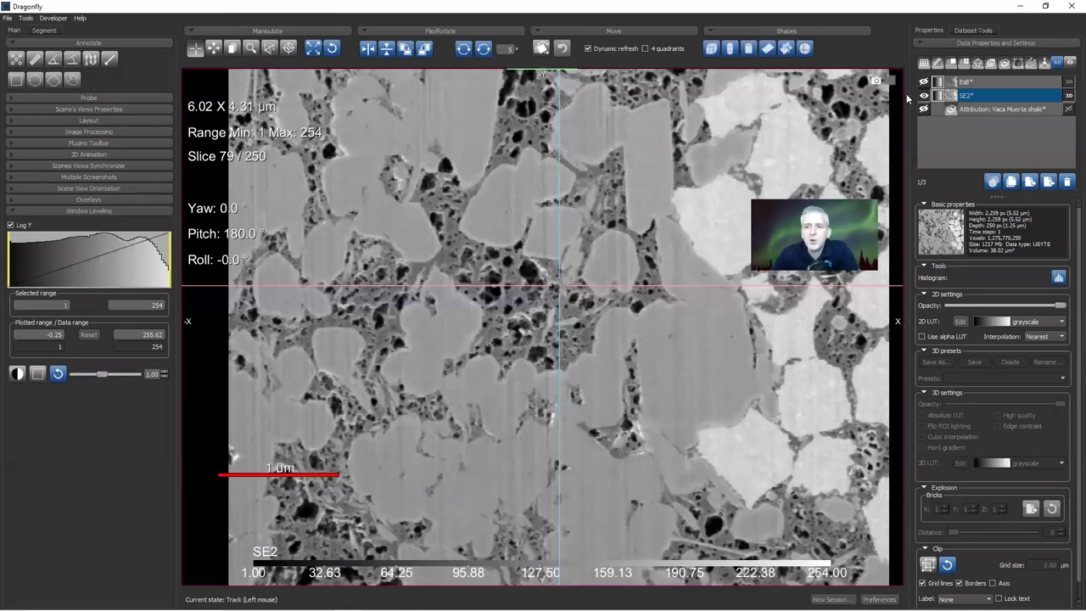
# - Launch Slices Registration on SE2 from its context menu in Data Properties
pyautogui.rightClick(974, 100)
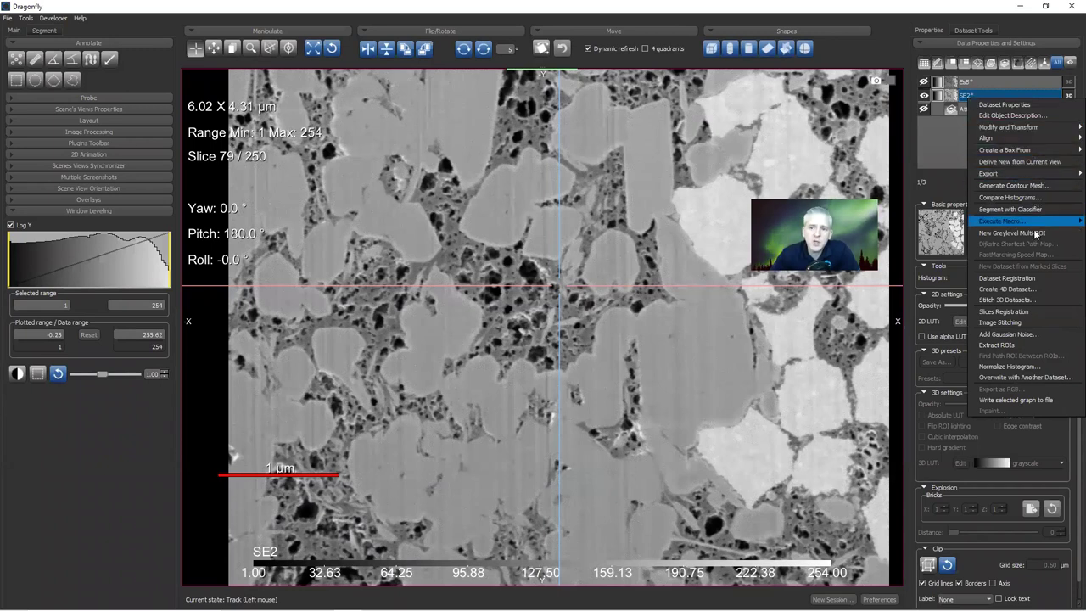
pyautogui.click(1023, 312)
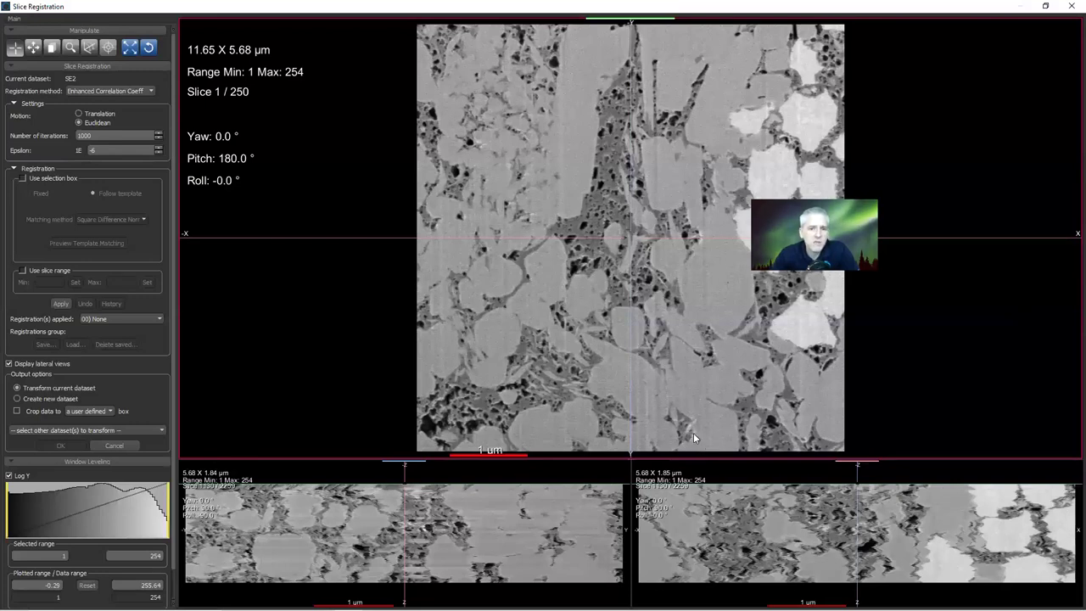
# - Collapse Window Leveling and choose SSD as the Slice Registration method
pyautogui.click(94, 67)
pyautogui.click(94, 78)
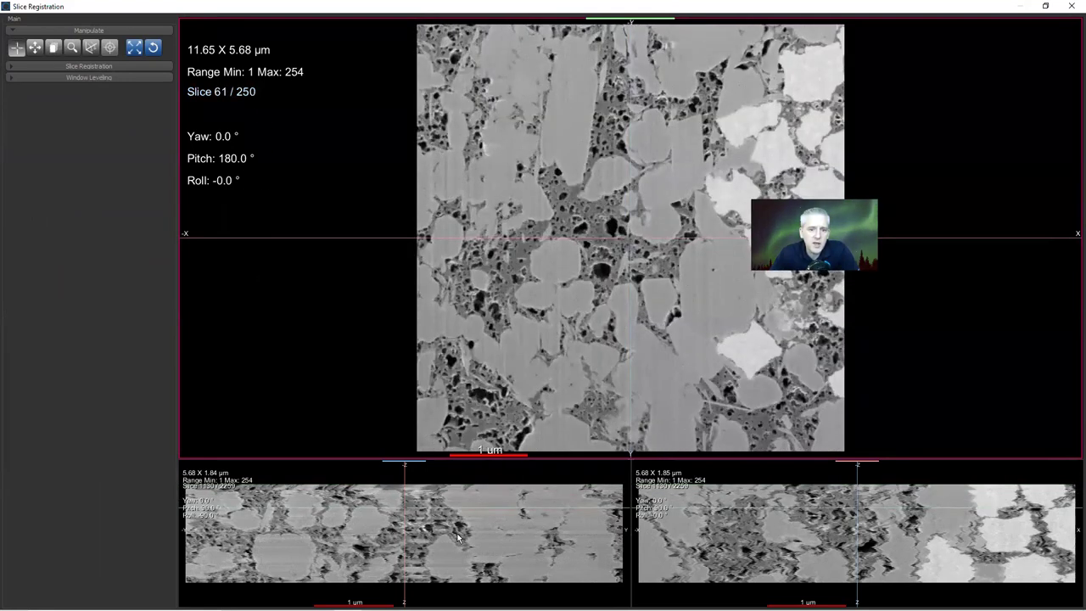
pyautogui.click(98, 65)
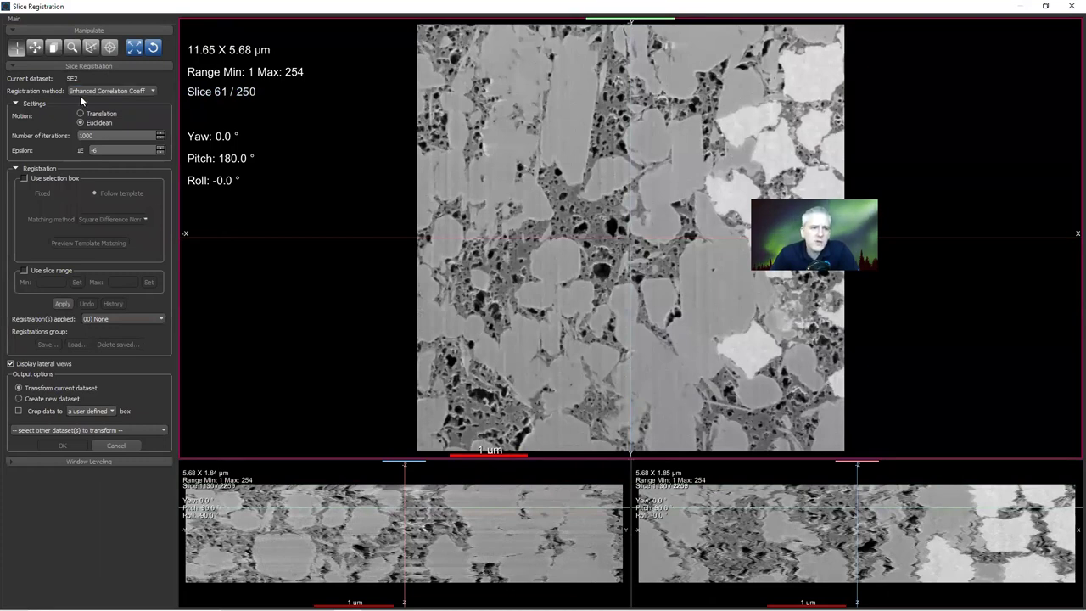
pyautogui.click(80, 92)
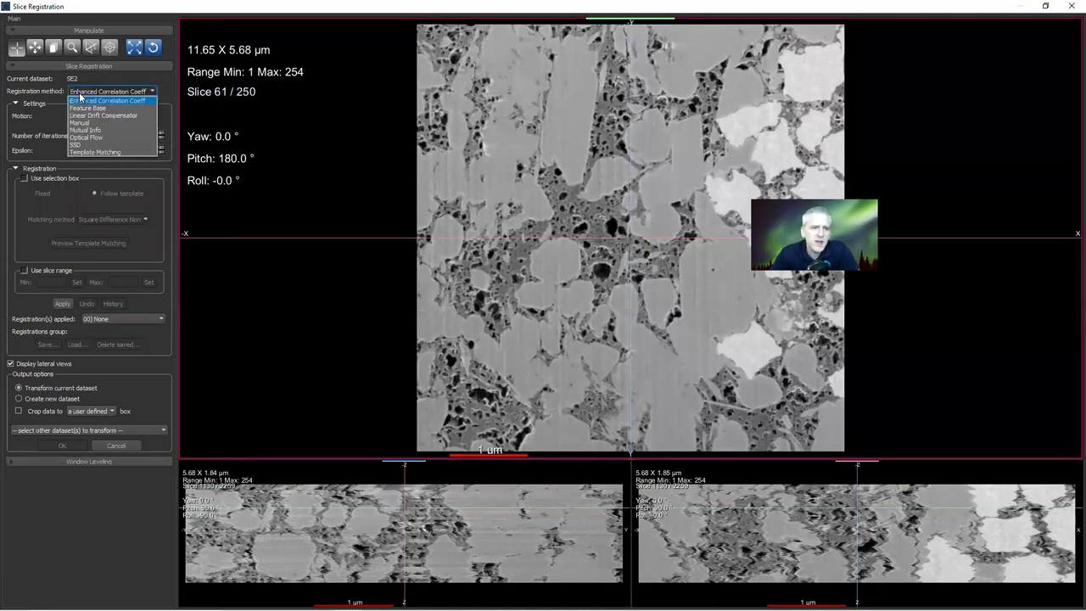
pyautogui.click(86, 145)
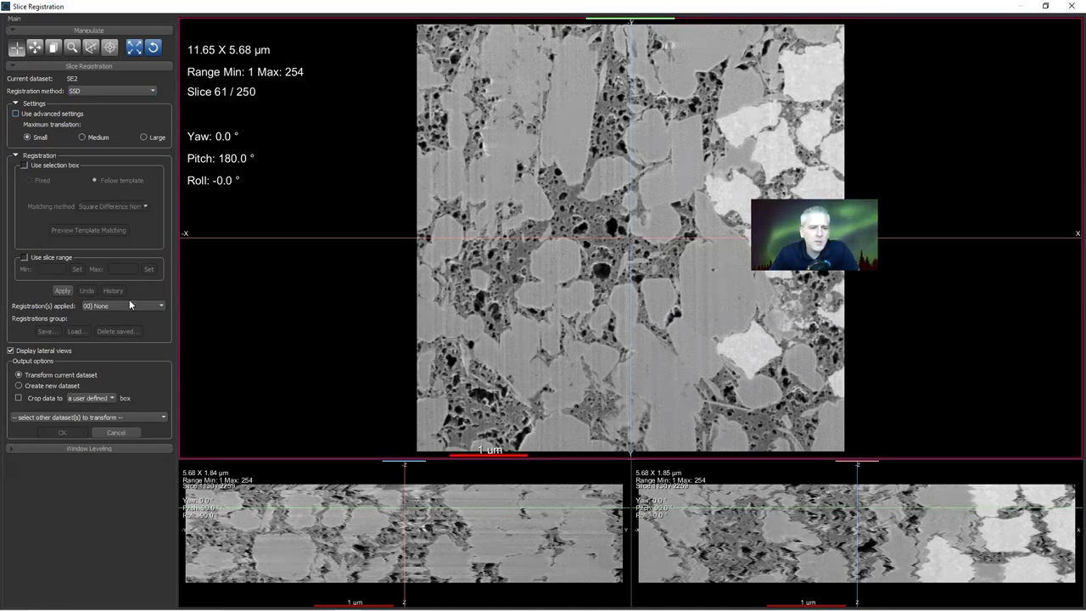
# - Enable Use slice range with Min 1 and Max 50, then apply the SSD registration
pyautogui.click(24, 258)
pyautogui.click(54, 269)
pyautogui.click(121, 269)
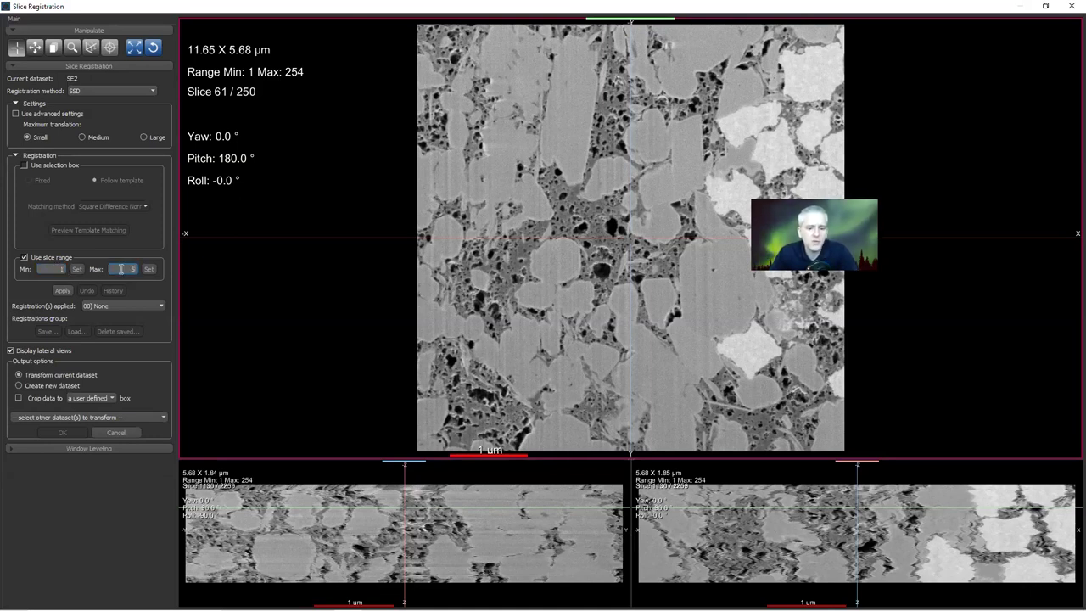
pyautogui.click(75, 90)
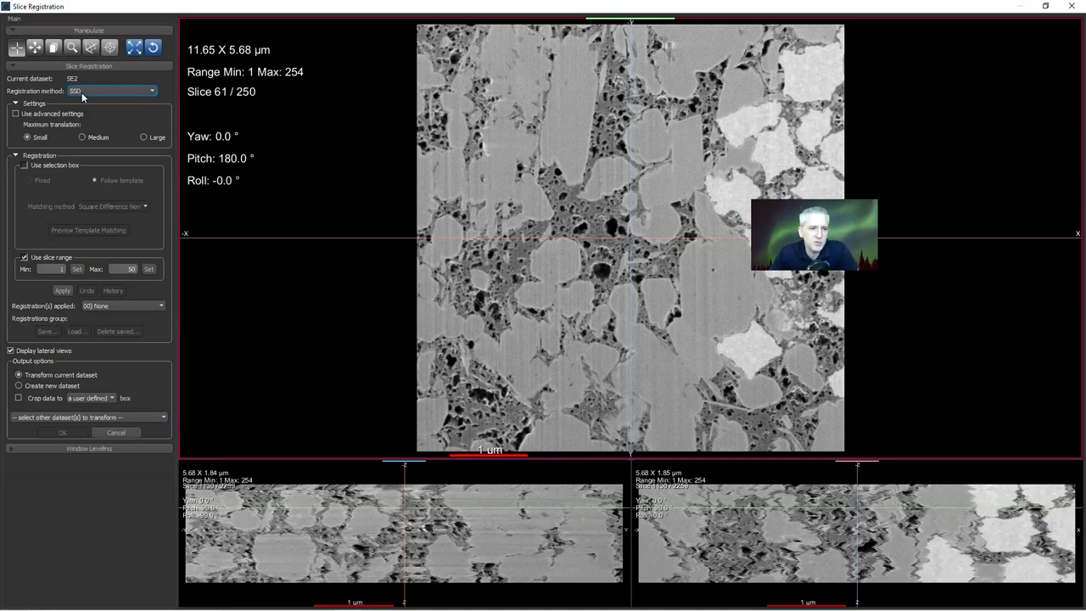
pyautogui.click(62, 291)
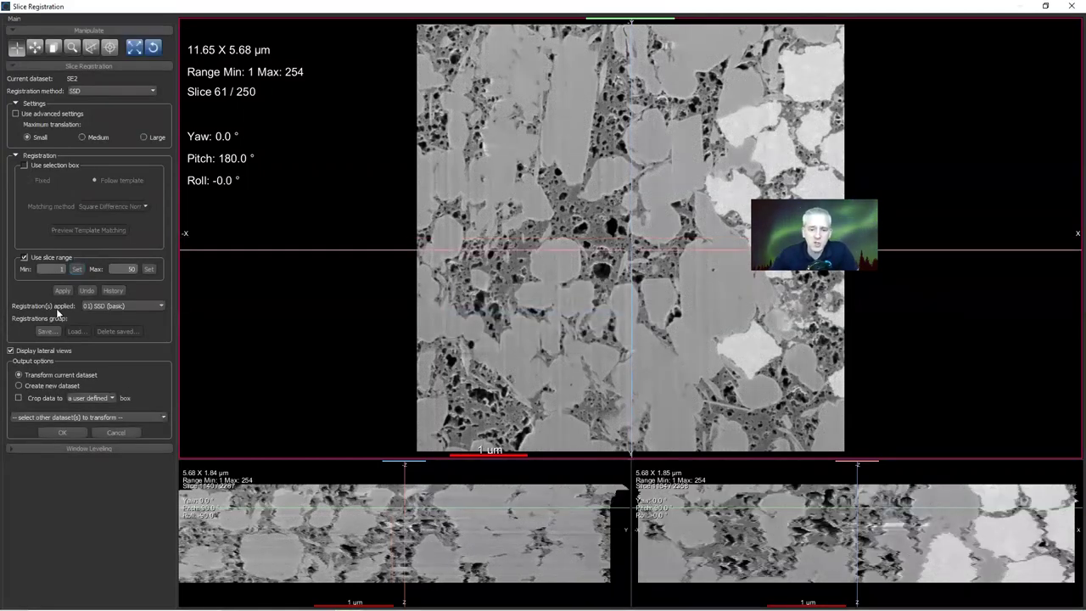
# - Reposition the side cross-section and scroll back and forth through the first, realigned slices
pyautogui.moveTo(321, 498); pyautogui.dragTo(384, 499)
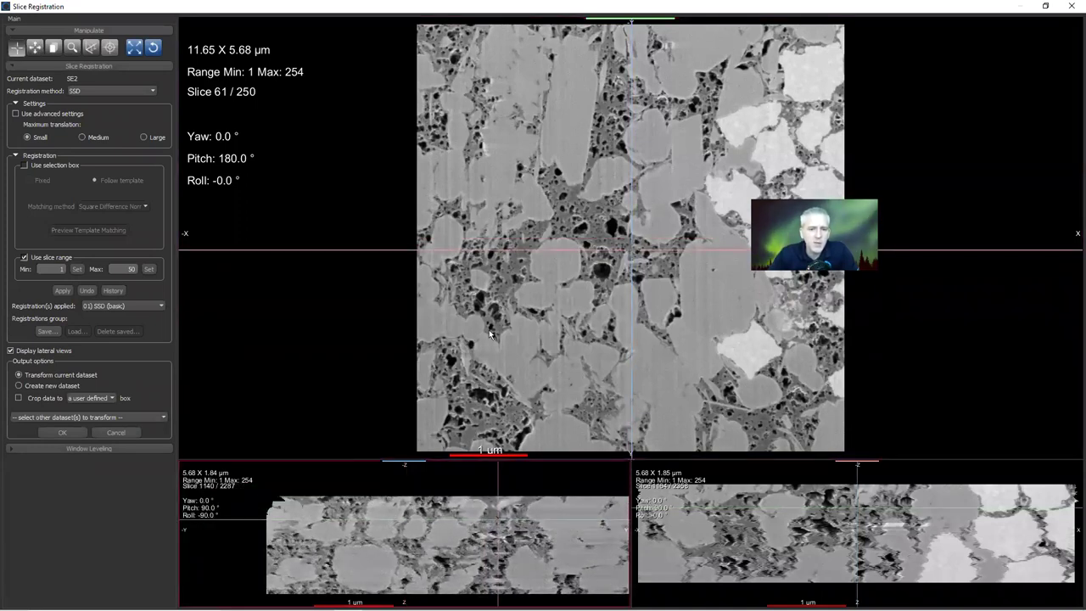
pyautogui.moveTo(225, 102); pyautogui.dragTo(252, 367)
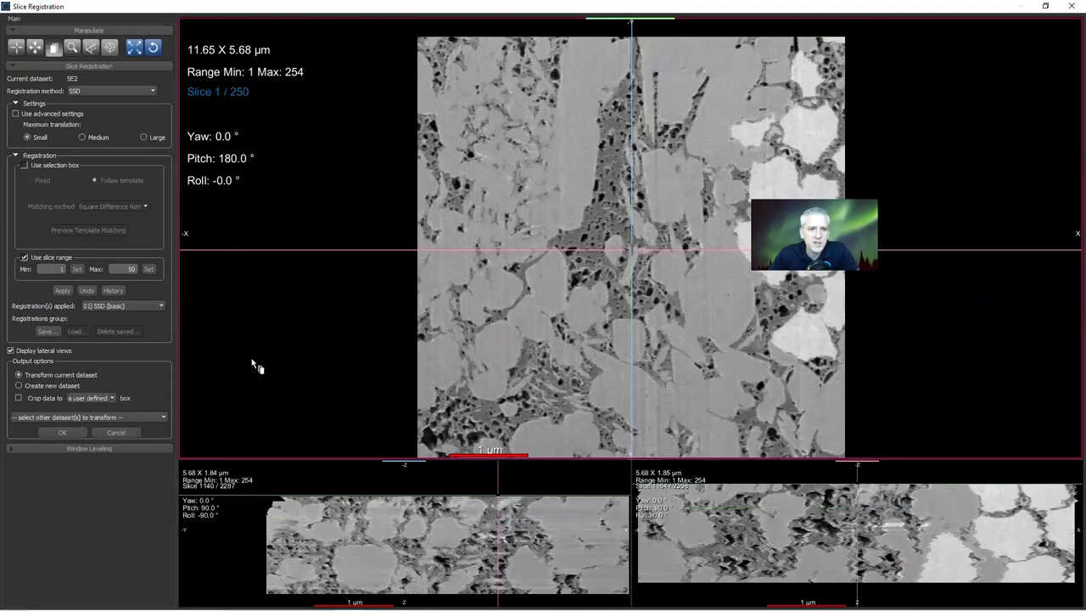
pyautogui.scroll(-2, 526, 141)
pyautogui.scroll(6, 526, 140)
pyautogui.scroll(-8, 526, 140)
pyautogui.scroll(8, 526, 140)
pyautogui.scroll(-7, 526, 142)
pyautogui.scroll(7, 526, 141)
pyautogui.scroll(-6, 525, 144)
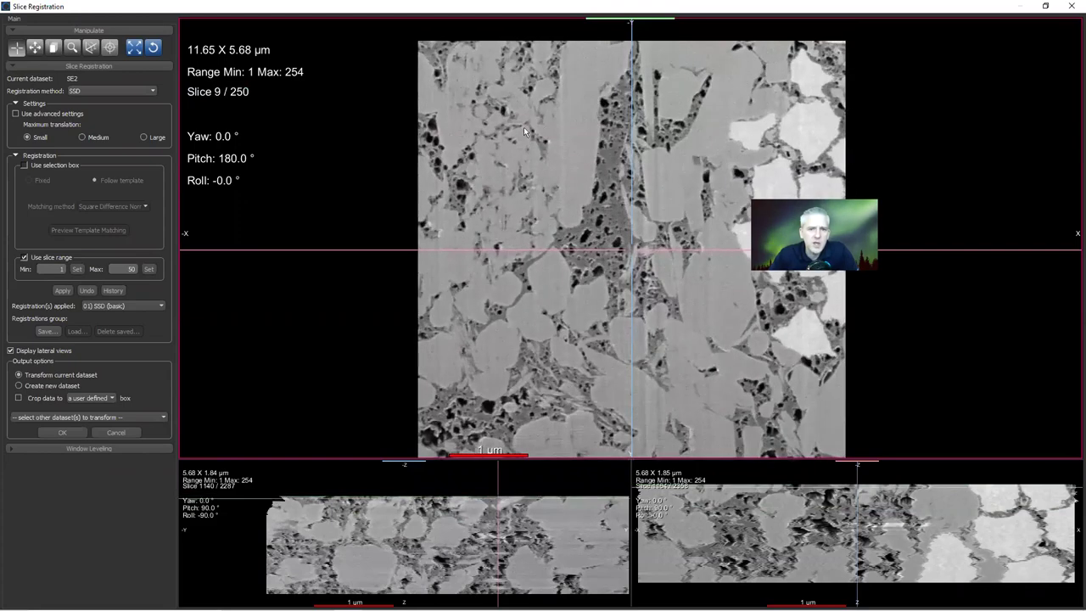
pyautogui.scroll(-2, 526, 128)
pyautogui.scroll(4, 525, 141)
pyautogui.scroll(-5, 525, 140)
pyautogui.scroll(6, 525, 141)
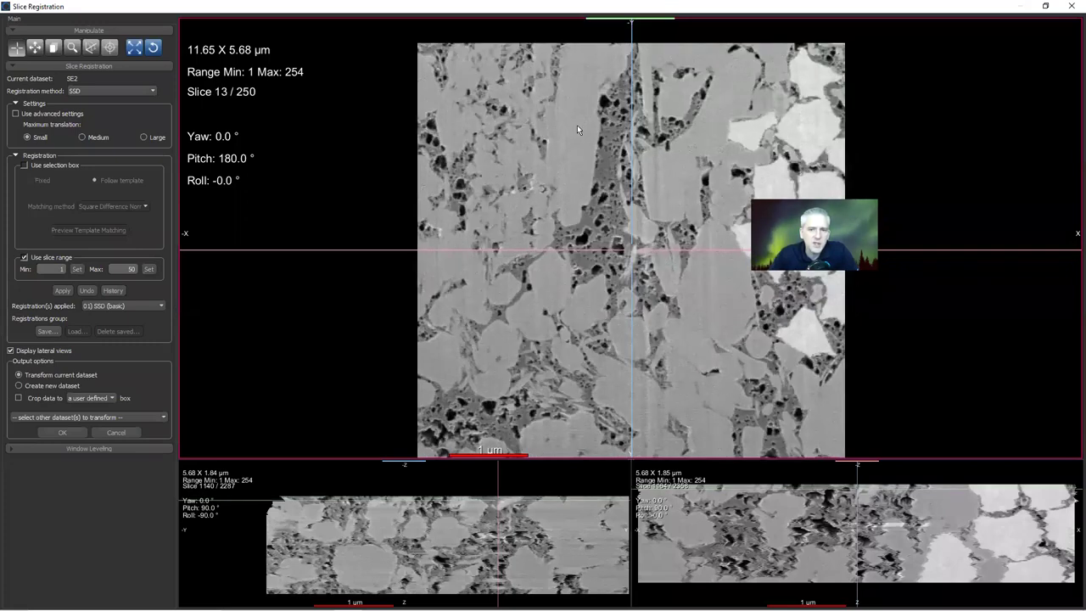
pyautogui.scroll(-4, 560, 145)
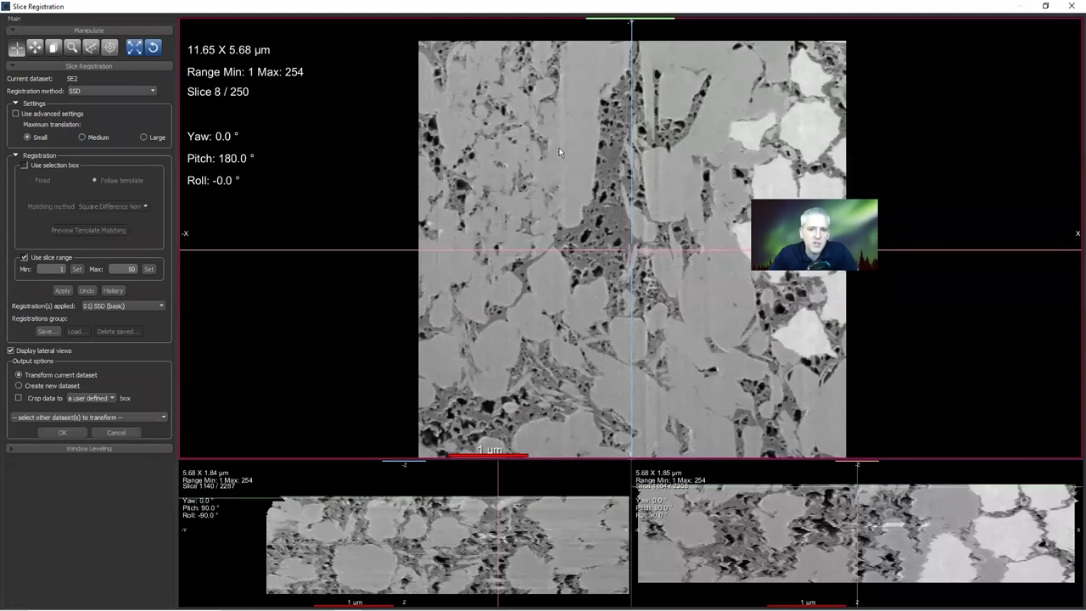
pyautogui.scroll(6, 559, 151)
pyautogui.scroll(7, 559, 148)
pyautogui.scroll(-3, 559, 148)
pyautogui.scroll(3, 559, 148)
pyautogui.keyDown('ctrl'); pyautogui.scroll(3, 570, 200); pyautogui.keyUp('ctrl')
pyautogui.scroll(4, 570, 198)
pyautogui.scroll(-5, 570, 200)
pyautogui.scroll(8, 569, 203)
pyautogui.scroll(-7, 569, 202)
pyautogui.scroll(10, 230, 90)
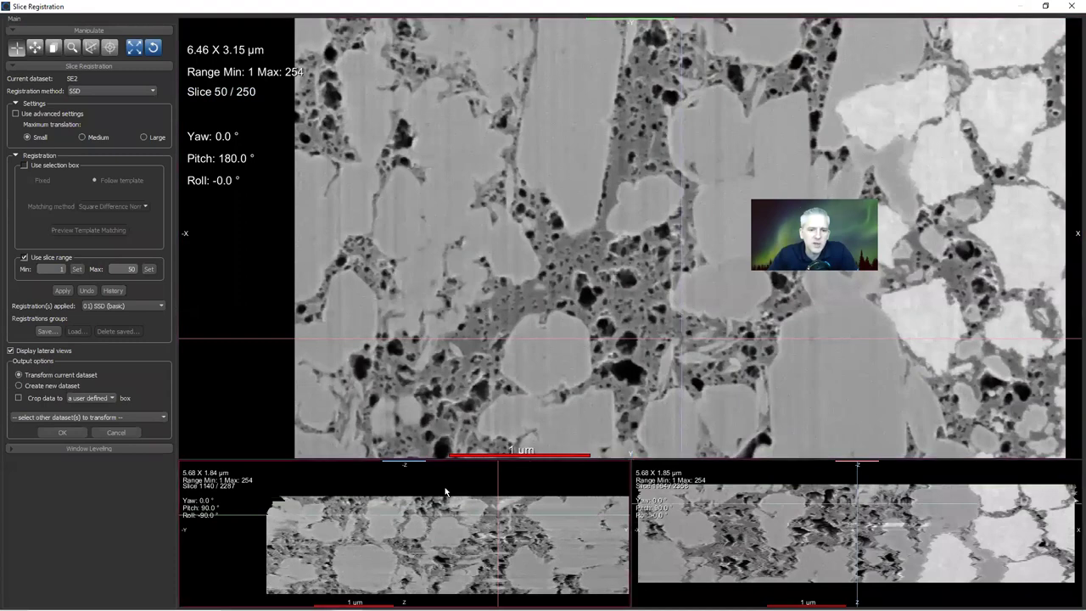
# - Inspect the enlarged side cross-section, then restore the lateral views and go back to slice 45
pyautogui.doubleClick(445, 485)
pyautogui.scroll(5, 455, 294)
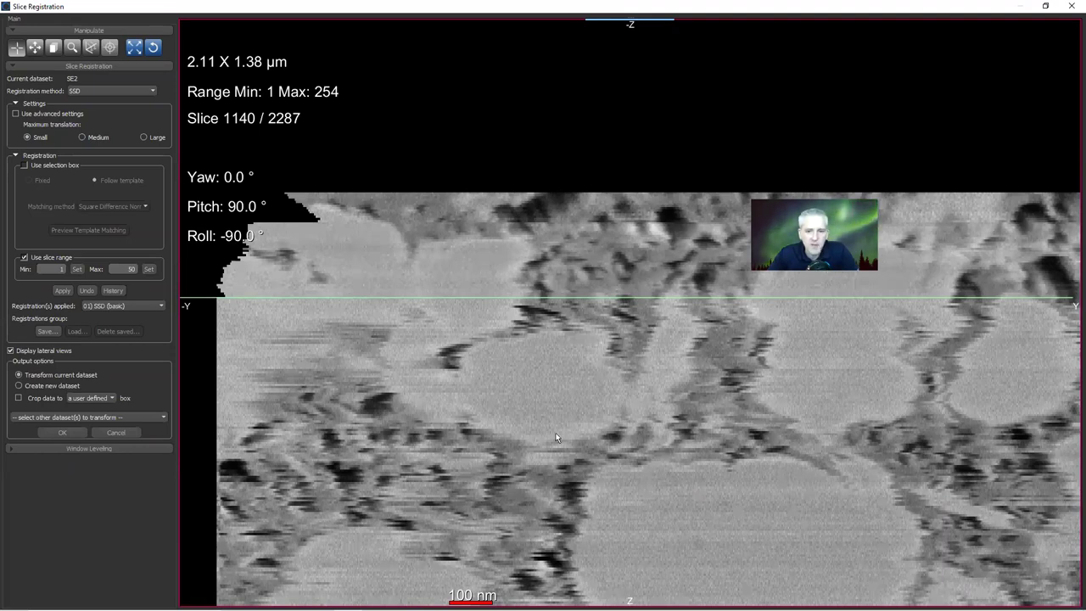
pyautogui.scroll(-3, 556, 437)
pyautogui.moveTo(422, 274); pyautogui.dragTo(433, 321, button='middle')
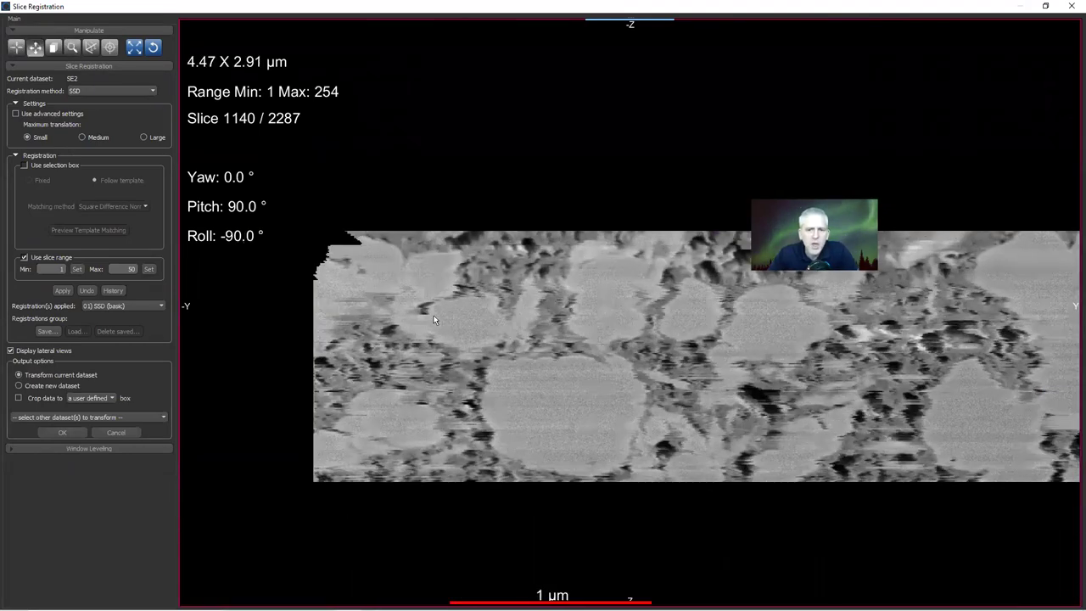
pyautogui.doubleClick(435, 322)
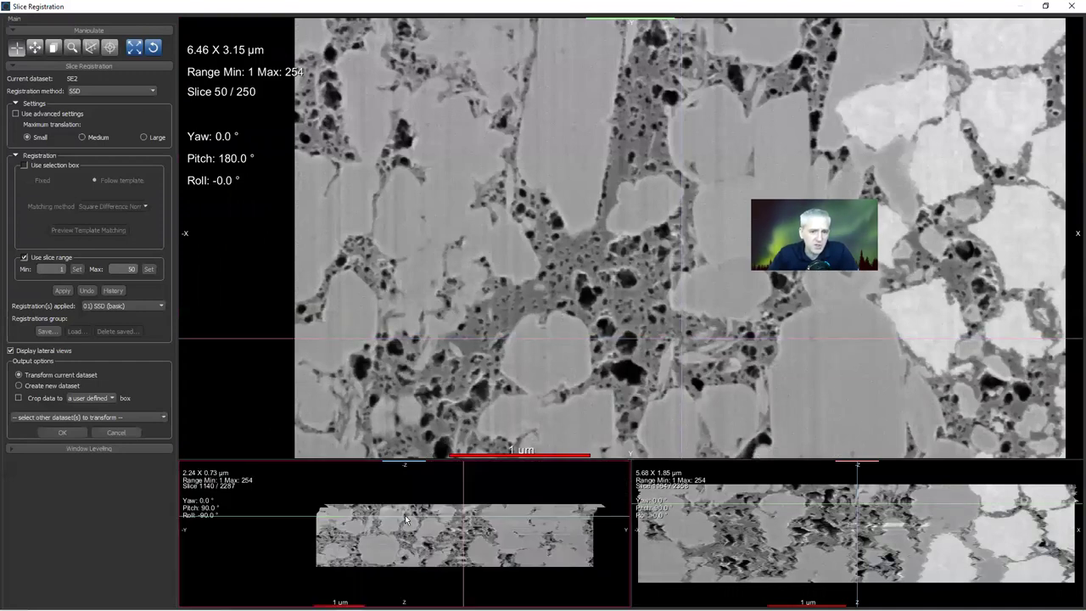
pyautogui.scroll(-3, 456, 312)
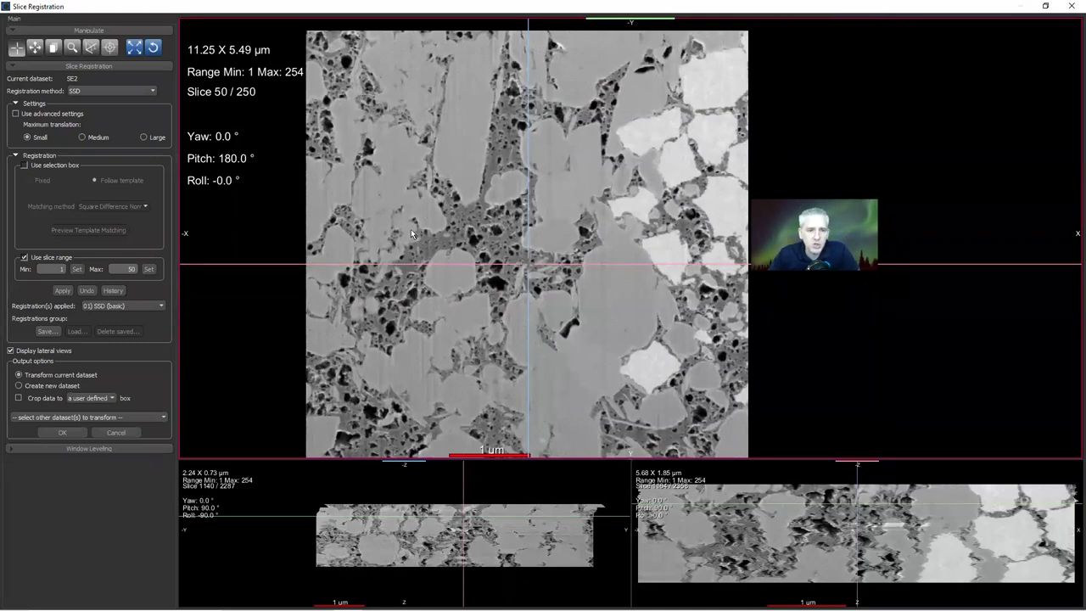
pyautogui.scroll(-8, 374, 190)
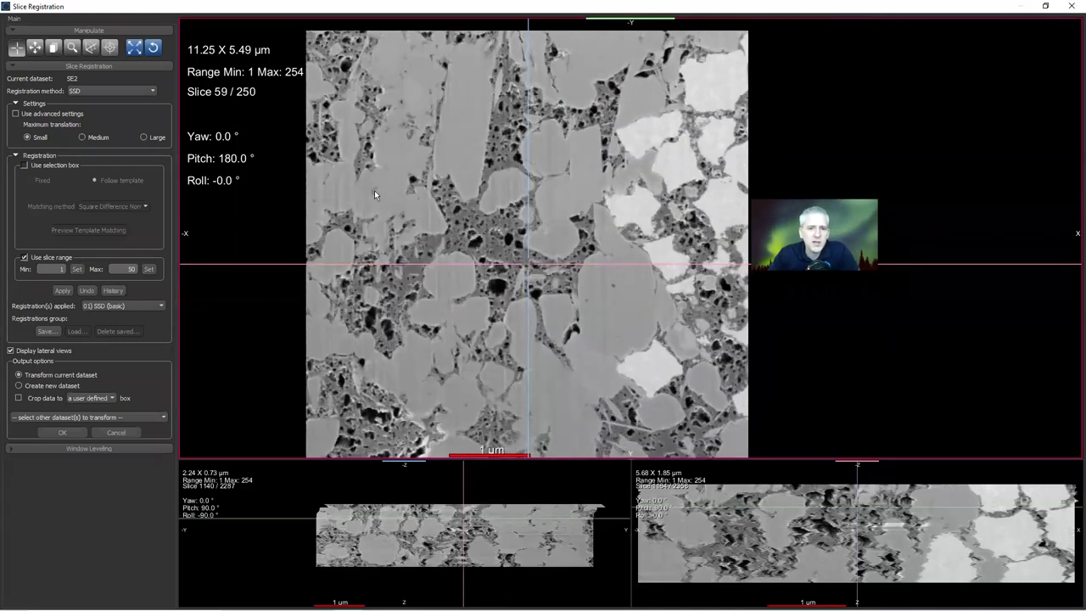
pyautogui.moveTo(231, 95); pyautogui.dragTo(255, 179)
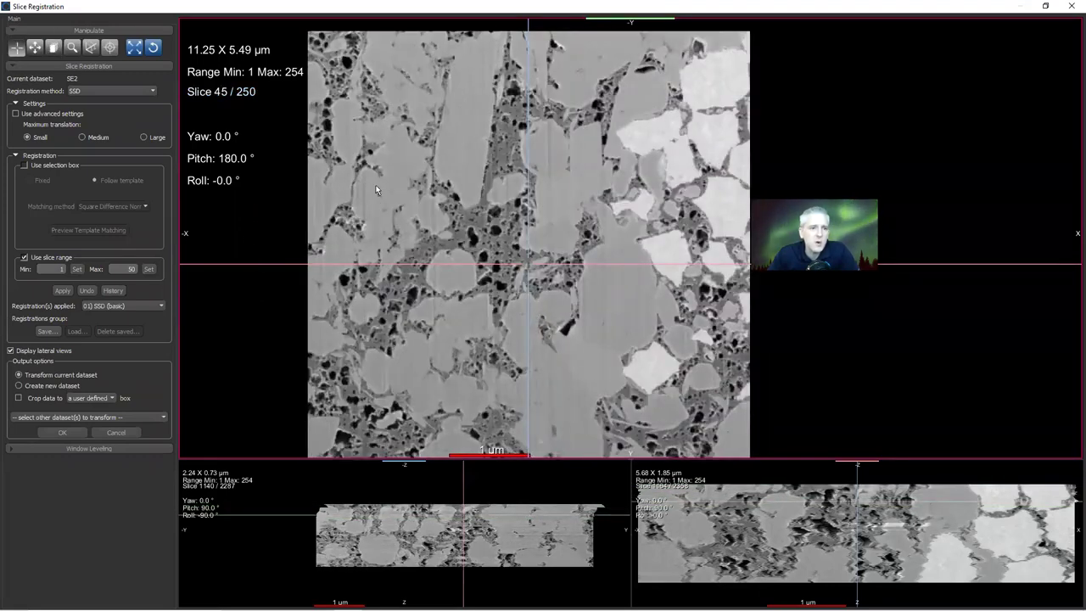
# - Switch to Manual registration and rotate slice 45 clockwise against the cyan reference slice
pyautogui.click(103, 90)
pyautogui.click(104, 125)
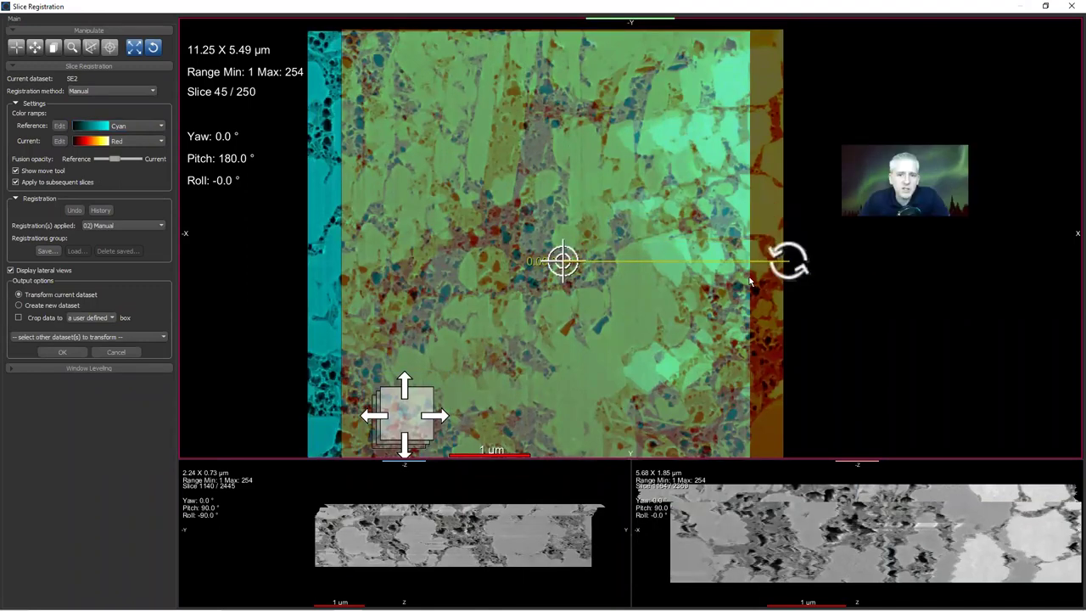
pyautogui.moveTo(788, 261); pyautogui.dragTo(781, 322)
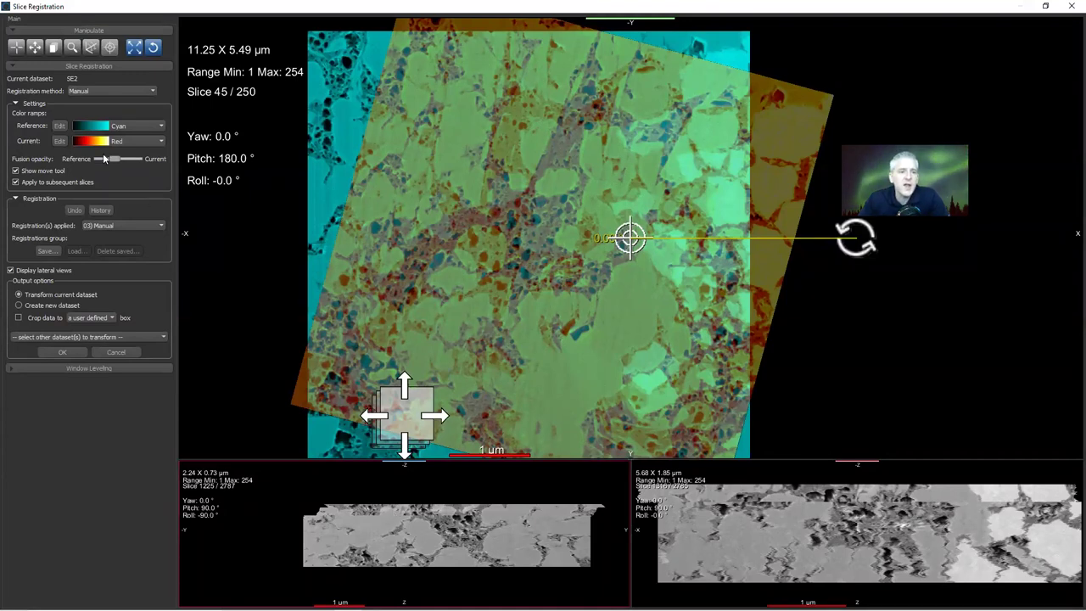
# - Compare the None, 01) SSD, 02) Manual and 03) Manual results, ending on 00) None
pyautogui.click(96, 226)
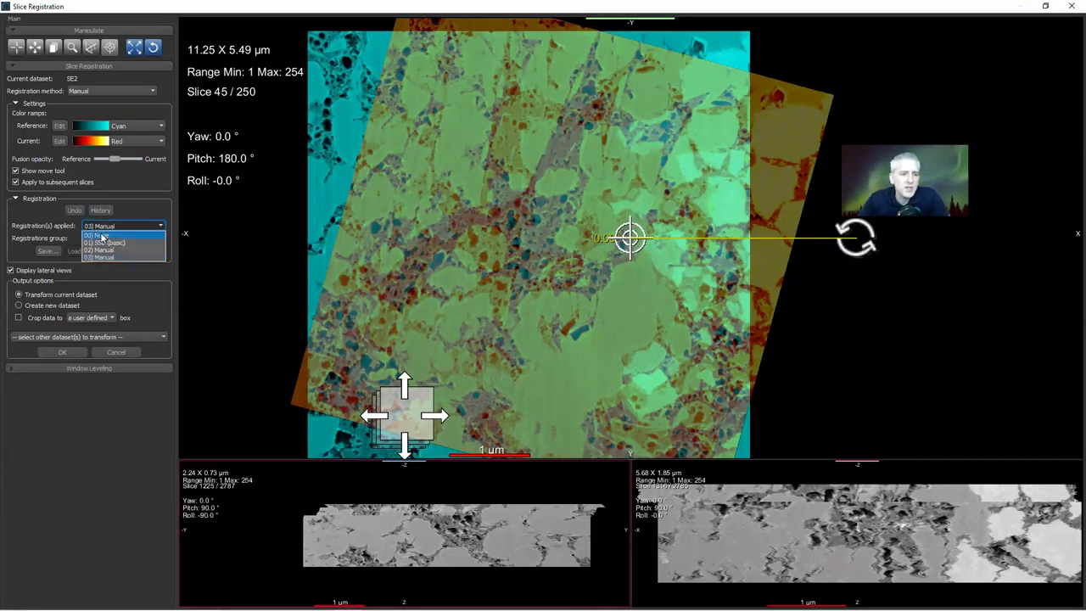
pyautogui.click(100, 235)
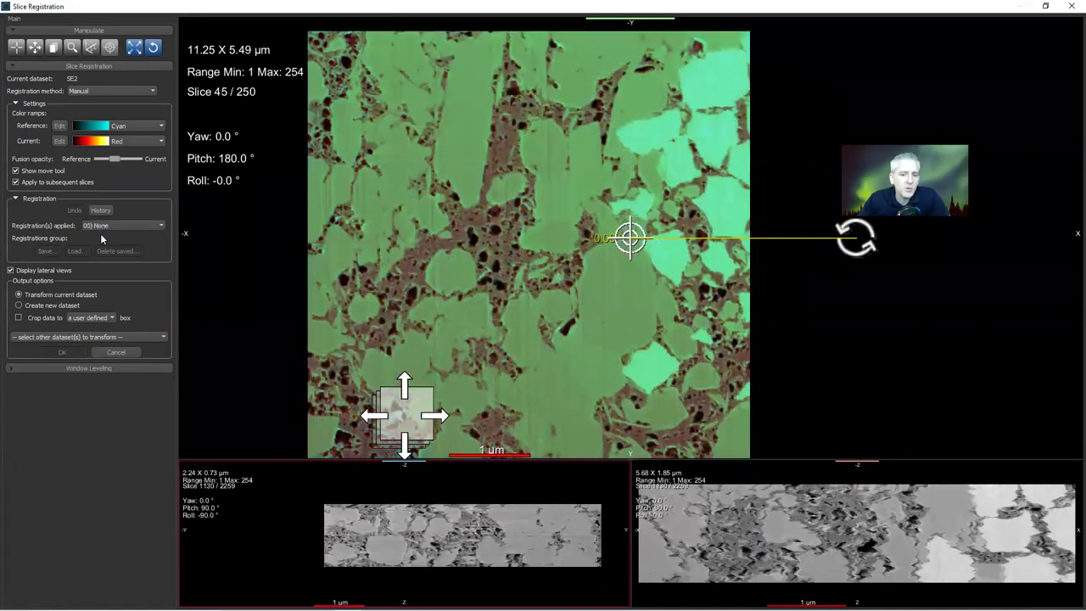
pyautogui.click(101, 226)
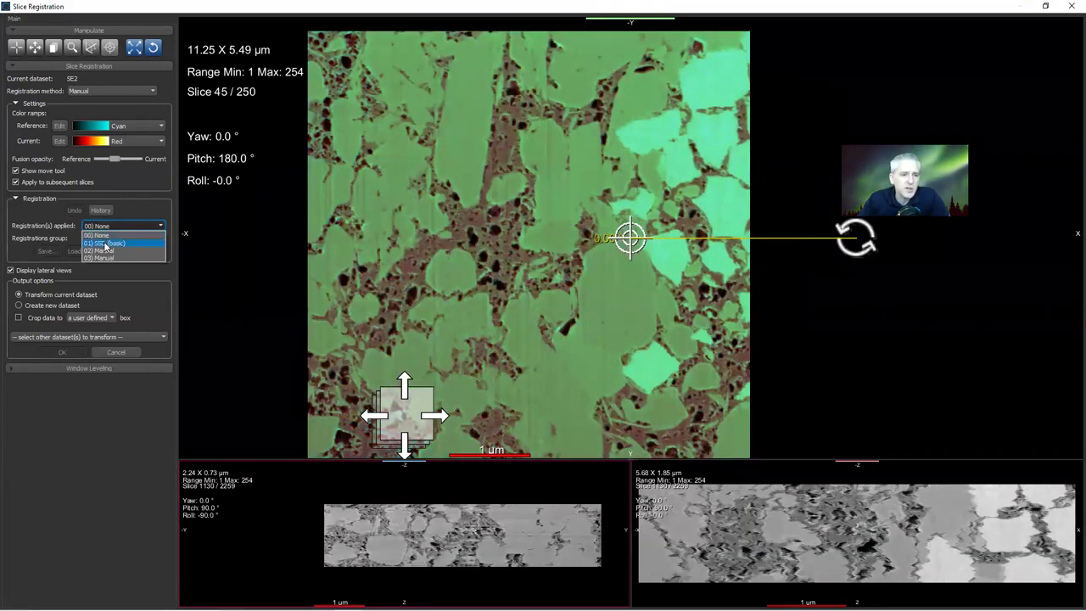
pyautogui.click(104, 237)
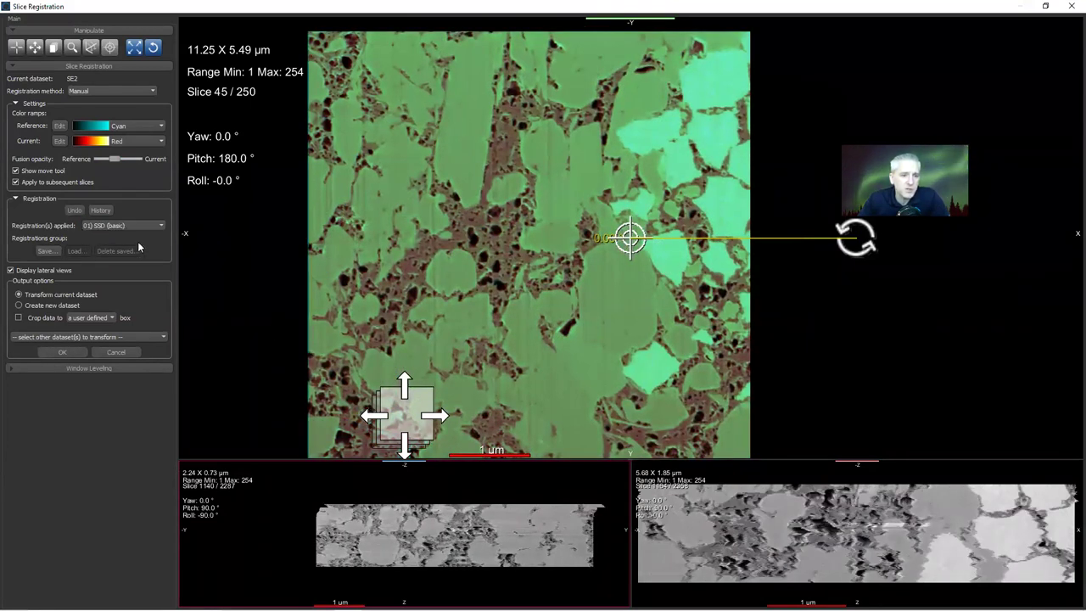
pyautogui.click(134, 228)
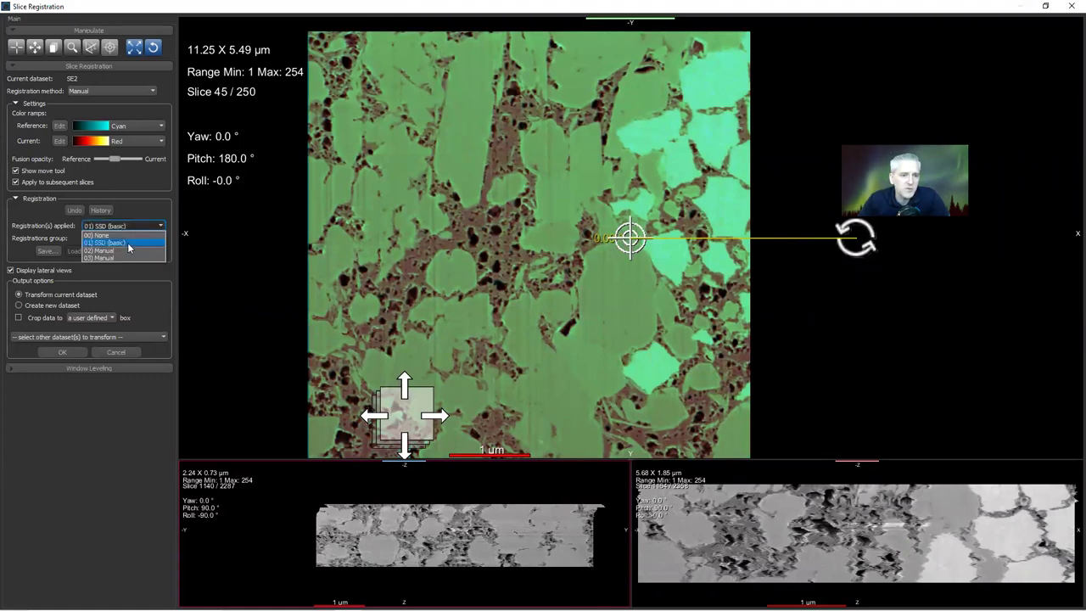
pyautogui.click(124, 244)
pyautogui.click(126, 226)
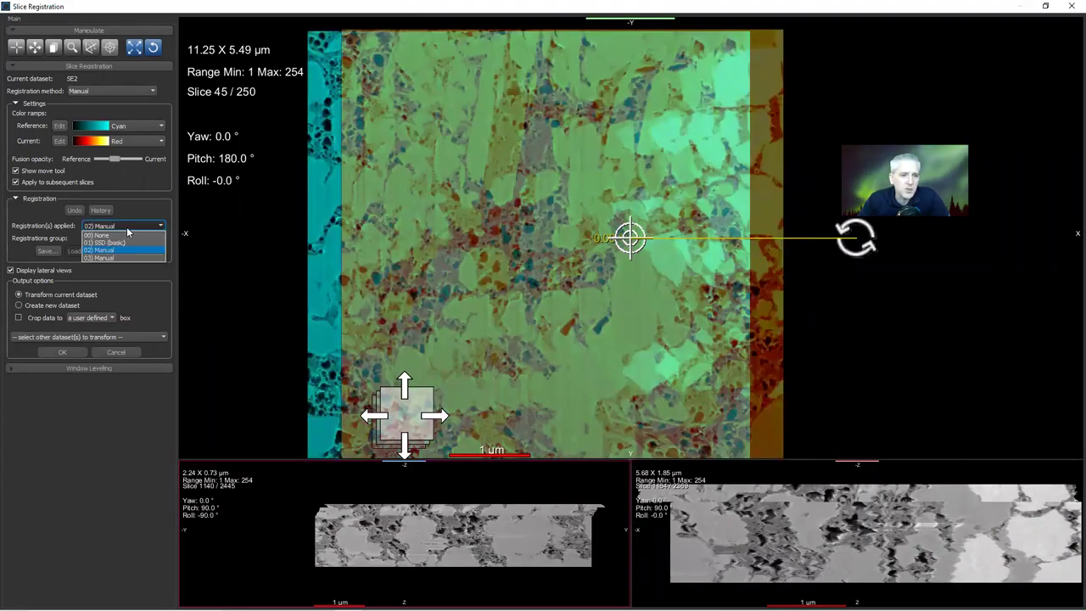
pyautogui.click(113, 256)
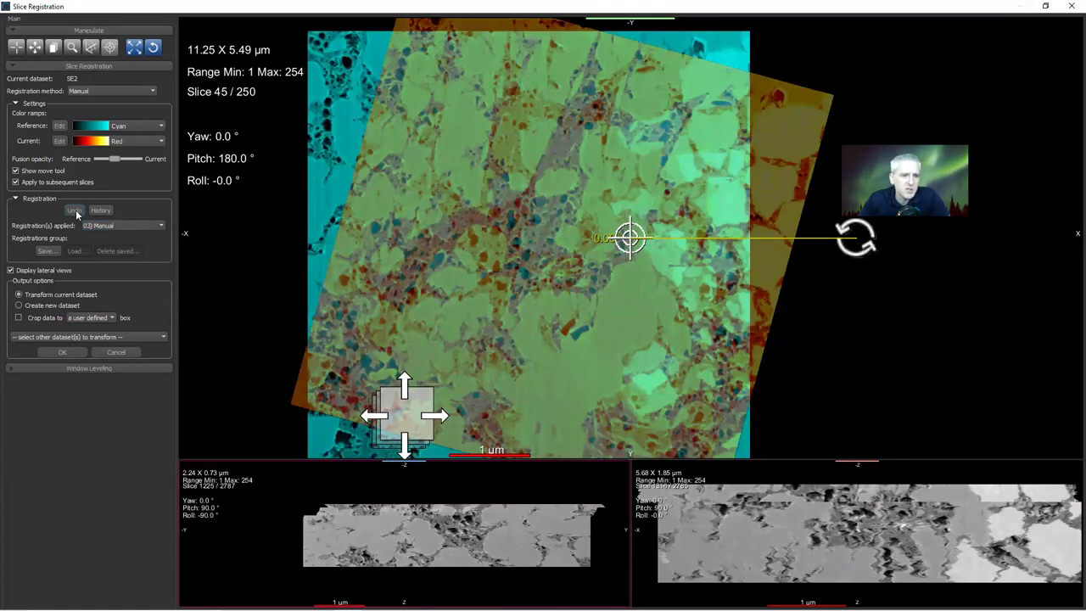
pyautogui.click(97, 228)
pyautogui.click(99, 251)
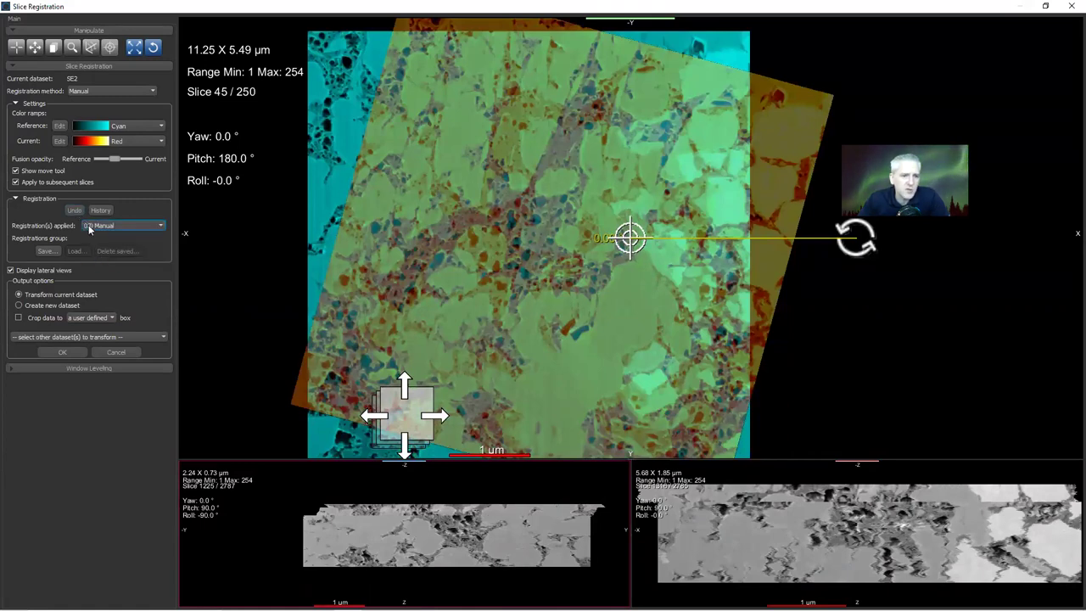
pyautogui.press('Up')
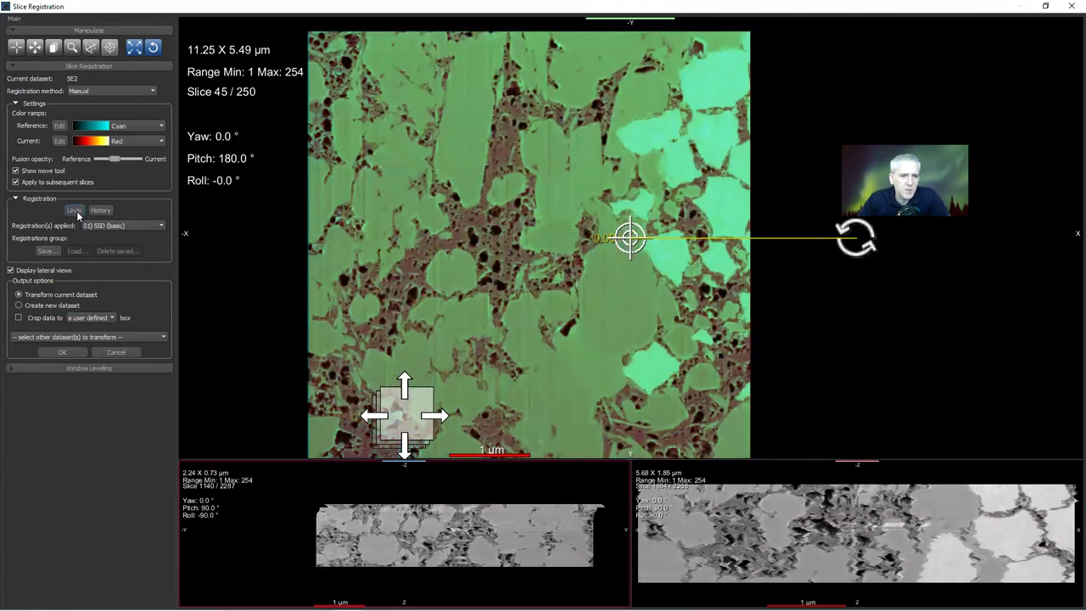
pyautogui.press('Up')
pyautogui.click(93, 226)
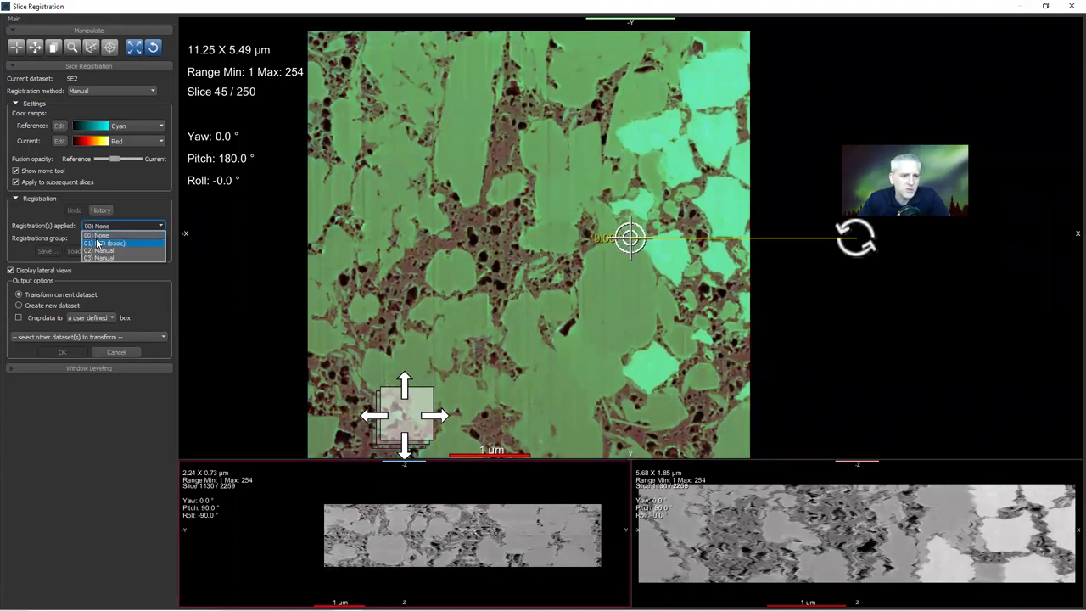
pyautogui.click(98, 235)
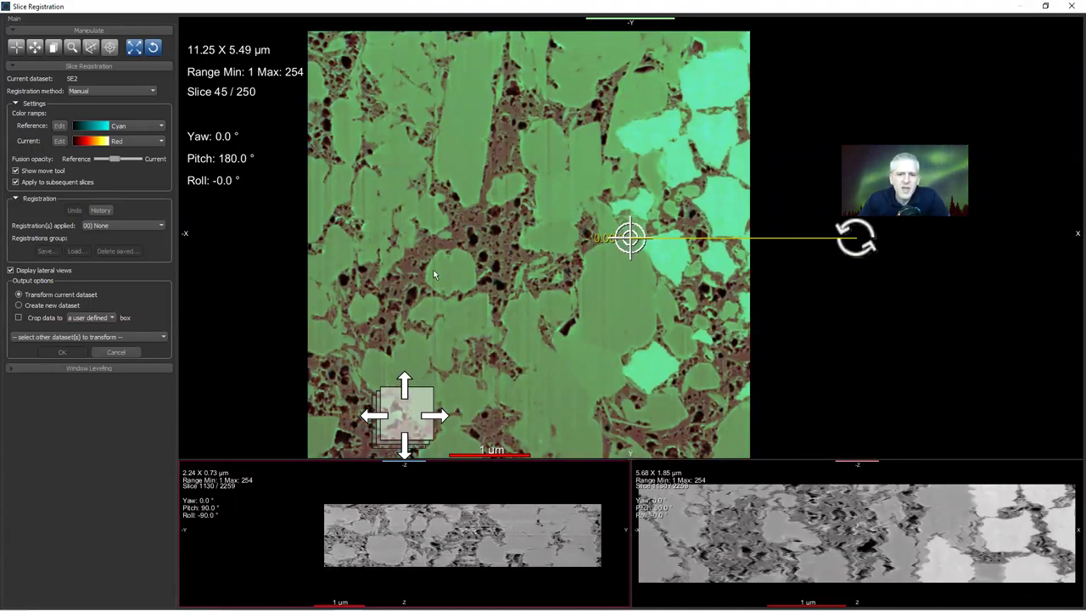
# - Set the registration method back to SSD and turn off Use slice range
pyautogui.click(83, 92)
pyautogui.click(89, 144)
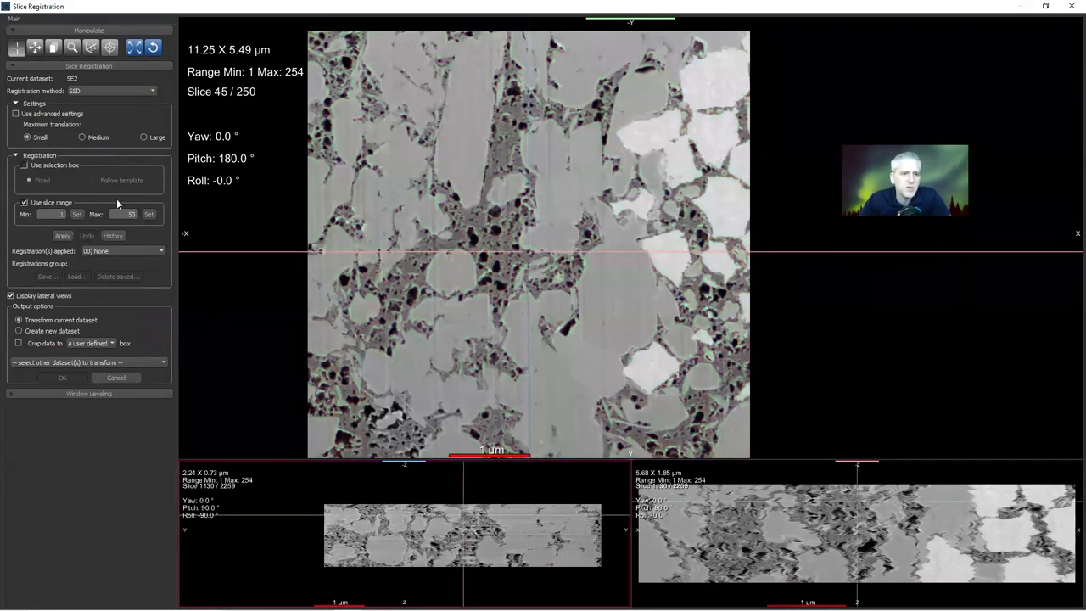
pyautogui.click(25, 203)
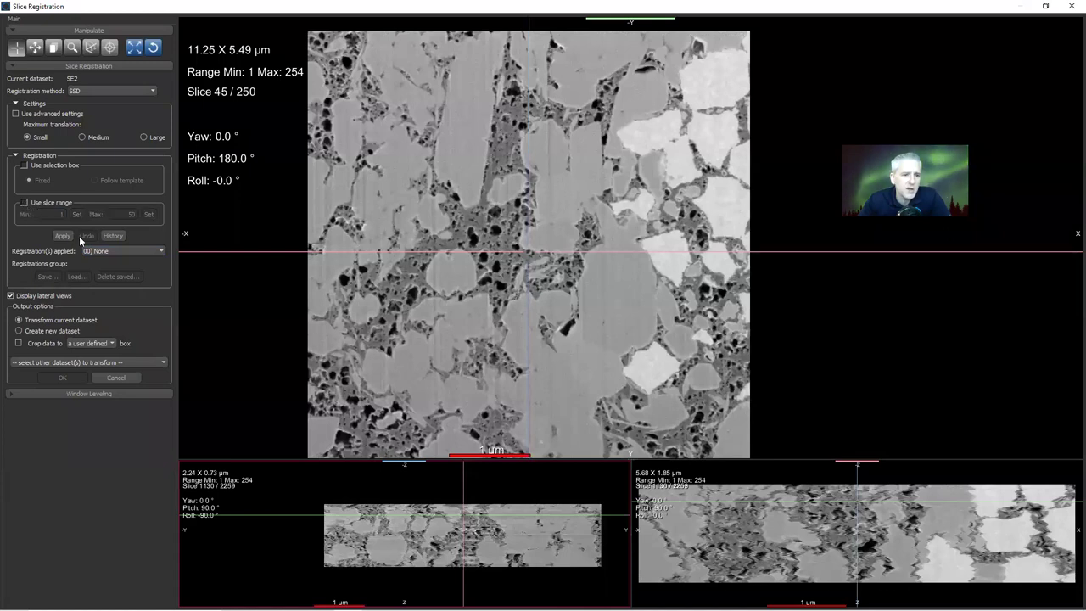
# - Enable a fixed selection box and frame it over the porous central region of the XY view
pyautogui.click(24, 165)
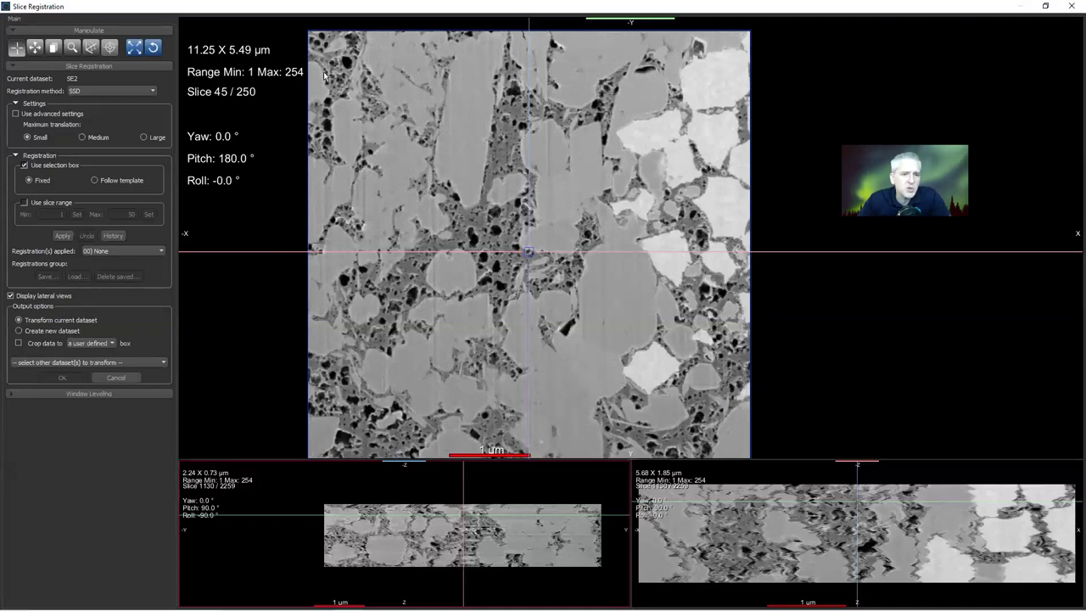
pyautogui.moveTo(356, 32)
pyautogui.mouseDown()
pyautogui.moveTo(329, 356)
pyautogui.moveTo(619, 392)
pyautogui.mouseUp()
pyautogui.moveTo(685, 399); pyautogui.dragTo(516, 212)
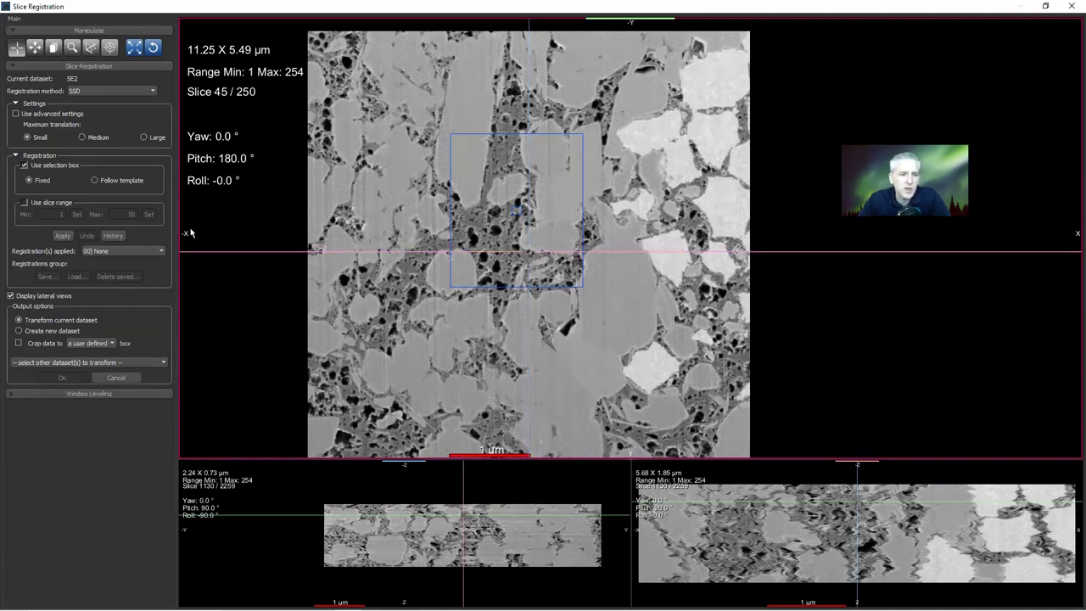
# - Turn off the selection box and apply SSD registration to the whole SE2 stack
pyautogui.click(25, 164)
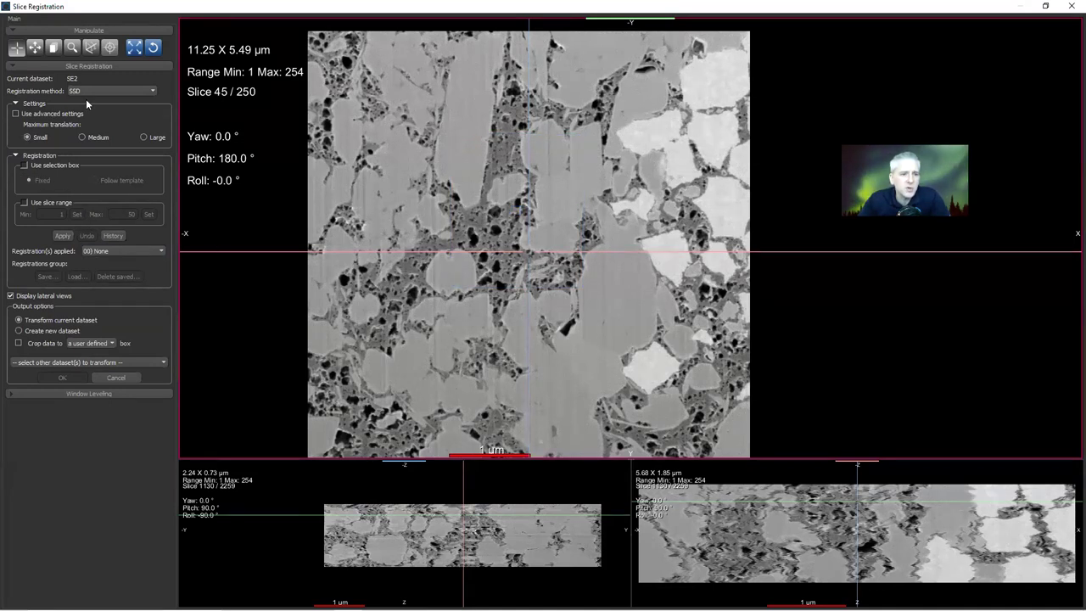
pyautogui.click(65, 236)
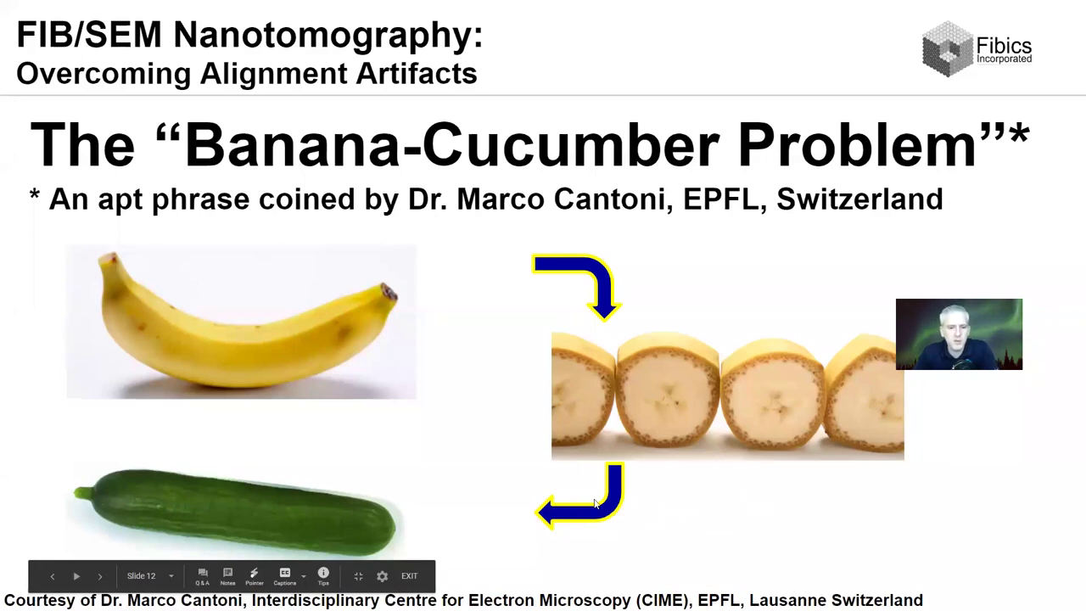
# - Switch back to the slideshow on slide 12, 'The Banana-Cucumber Problem'
pyautogui.hotkey('alt', 'Tab')
pyautogui.hotkey('alt', 'Tab')
pyautogui.hotkey('alt', 'Tab')
pyautogui.hotkey('alt', 'Tab')
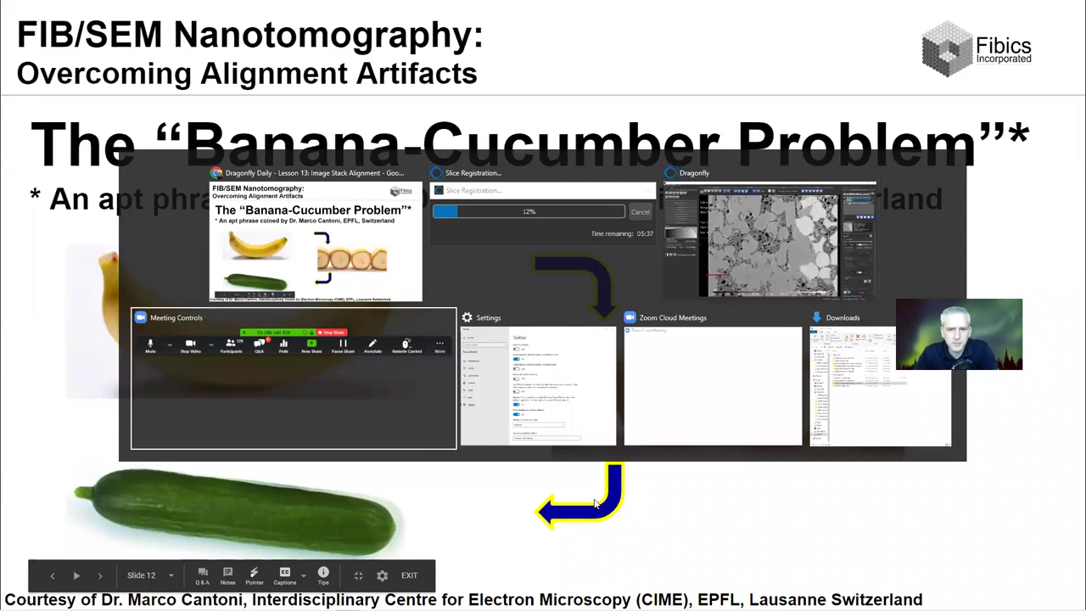
pyautogui.hotkey('alt', 'Tab')
pyautogui.hotkey('alt', 'Tab')
pyautogui.hotkey('alt', 'Tab')
pyautogui.hotkey('alt', 'Tab')
pyautogui.hotkey('alt', 'Tab')
pyautogui.hotkey('alt', 'Tab')
pyautogui.hotkey('alt', 'Tab')
pyautogui.hotkey('alt', 'Tab')
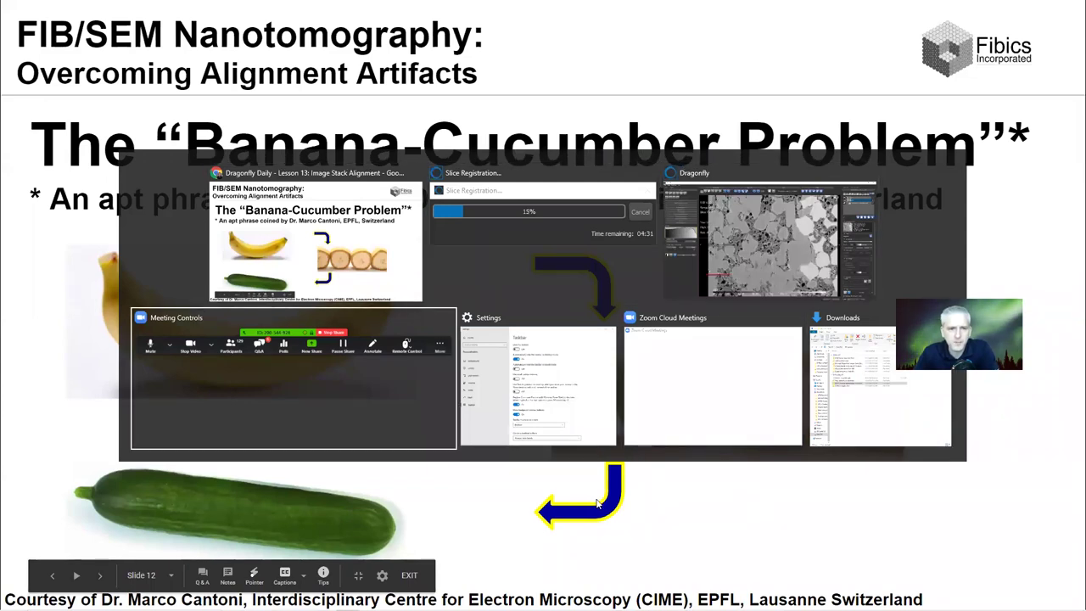
pyautogui.hotkey('alt', 'Tab')
pyautogui.hotkey('alt', 'Tab')
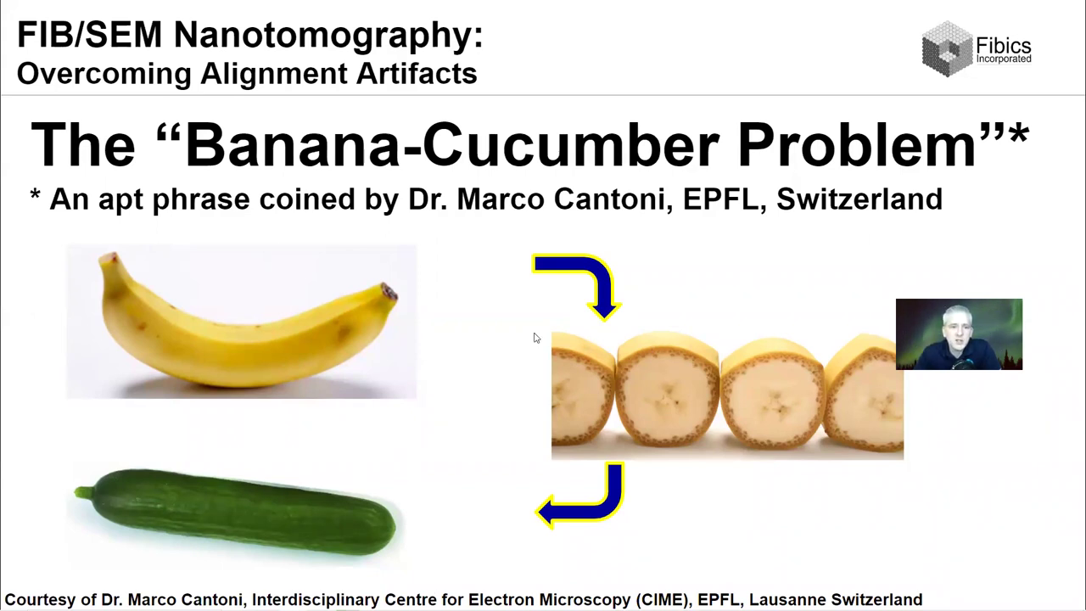
pyautogui.press('Right')
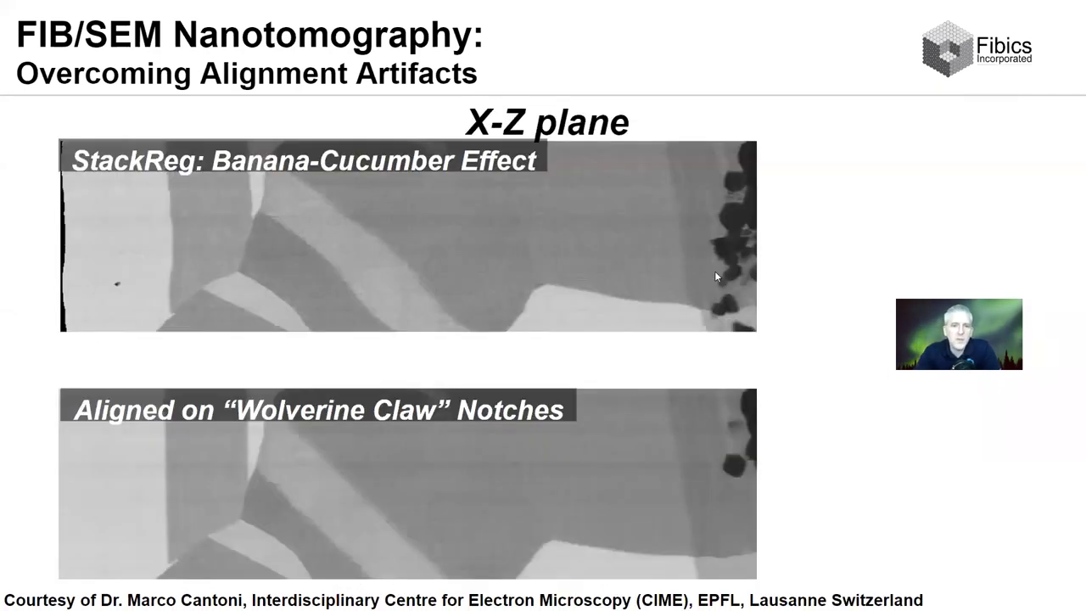
pyautogui.press('Left')
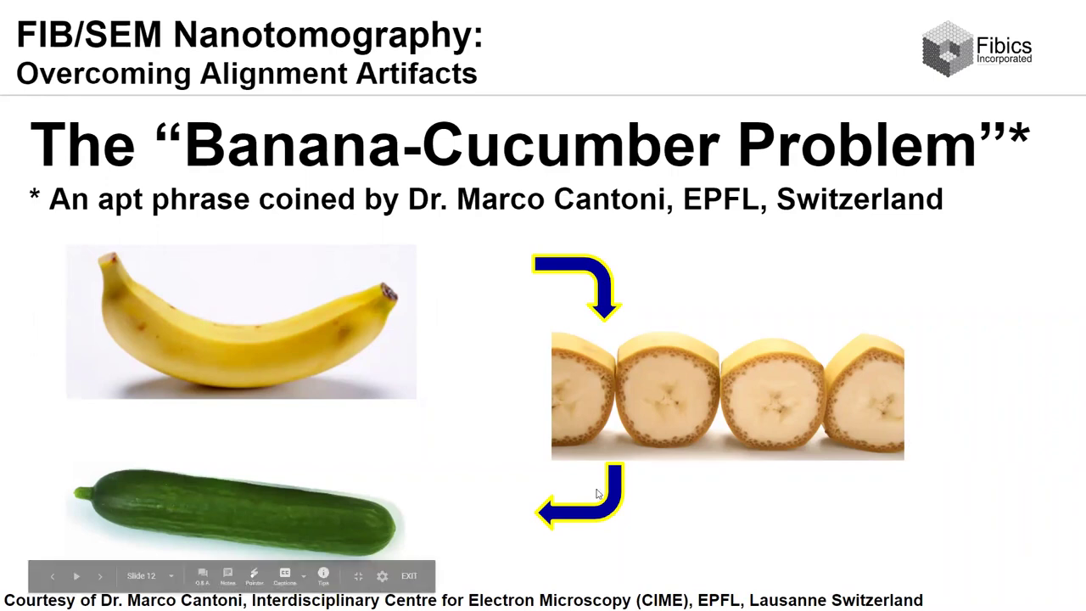
# - Leave the slideshow and bring Dragonfly's Slice Registration window with the SE2 stack to the front
pyautogui.hotkey('alt', 'Tab')
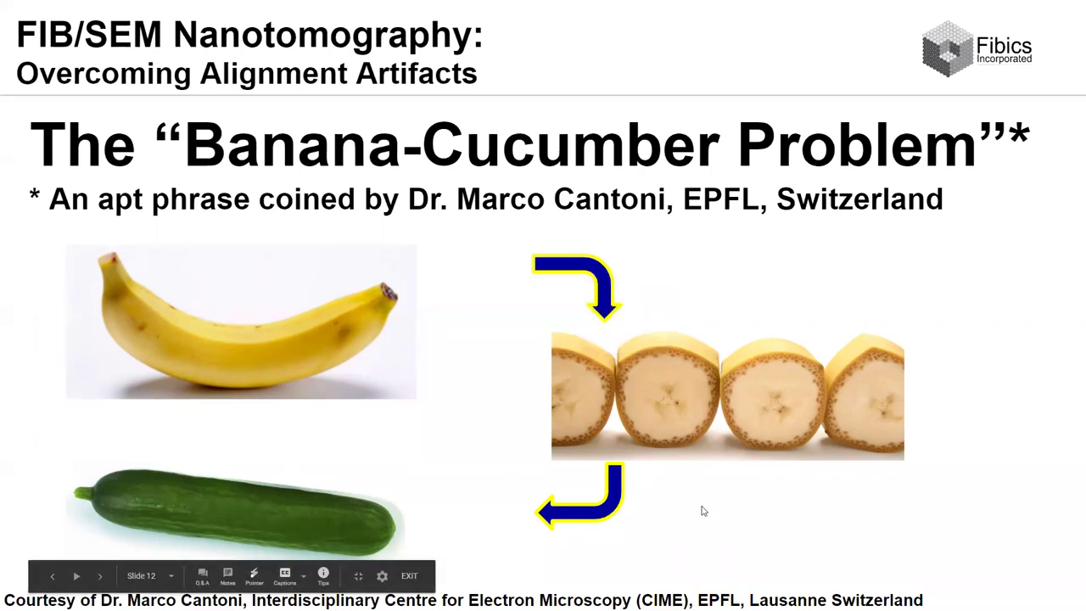
pyautogui.hotkey('alt', 'Tab')
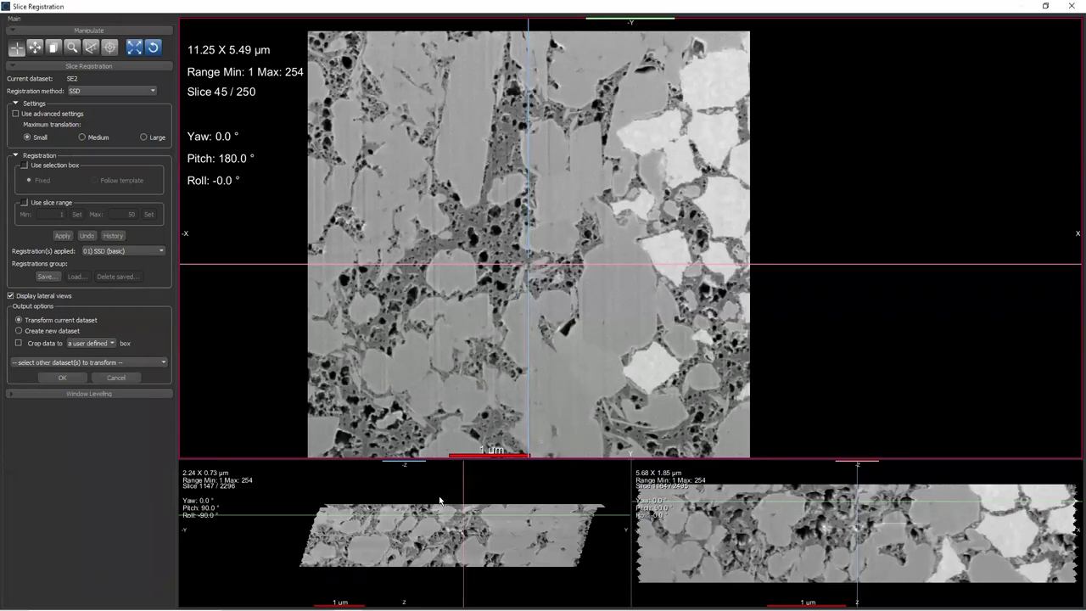
# - Maximize the lateral view and toggle registration between 00) None and 01) SSD (basic)
pyautogui.doubleClick(415, 521)
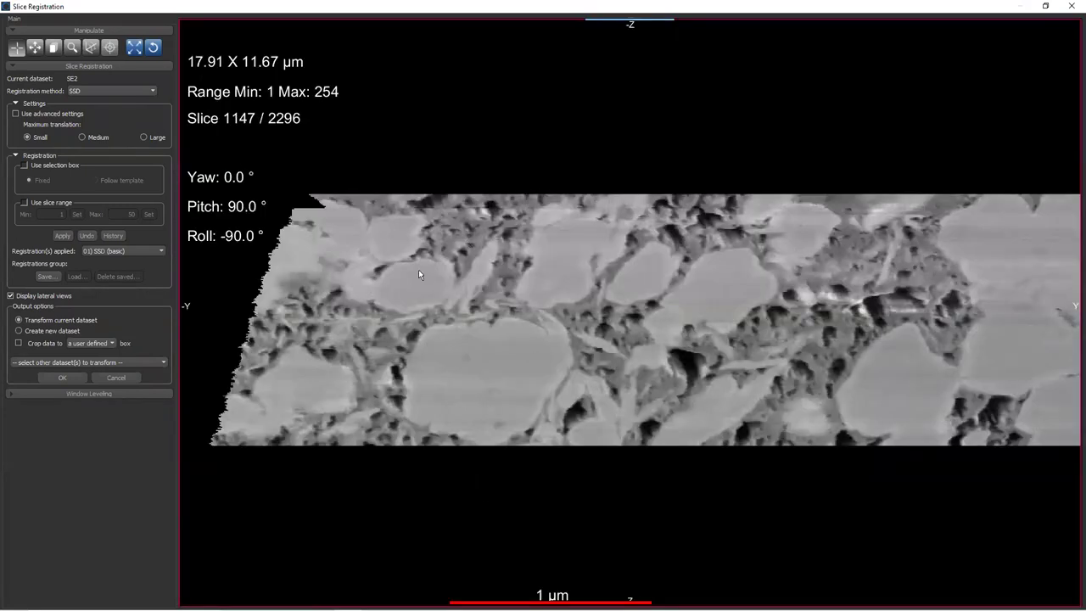
pyautogui.click(135, 254)
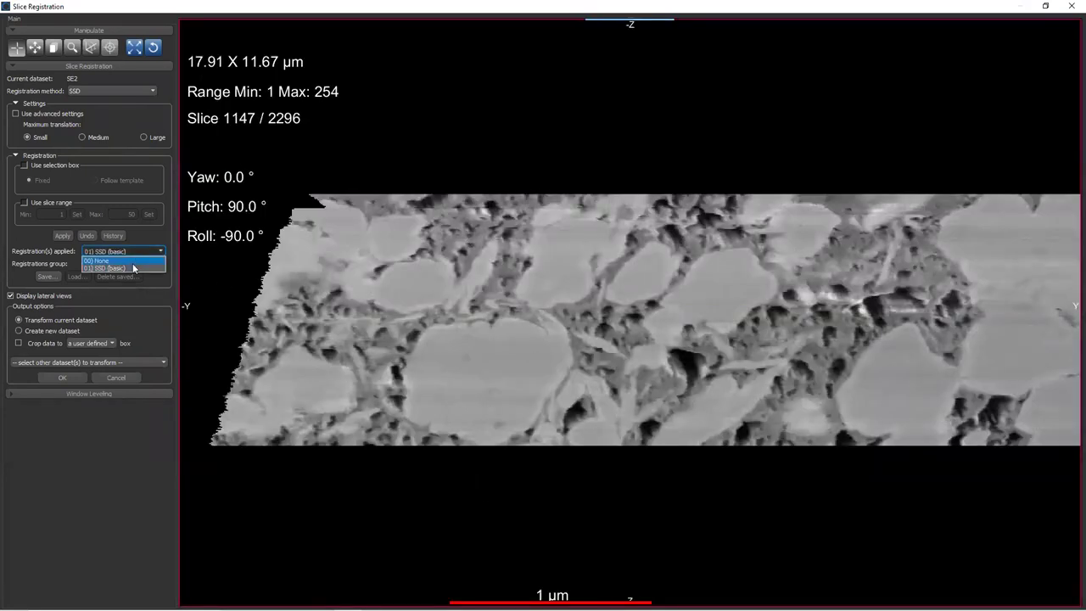
pyautogui.click(131, 261)
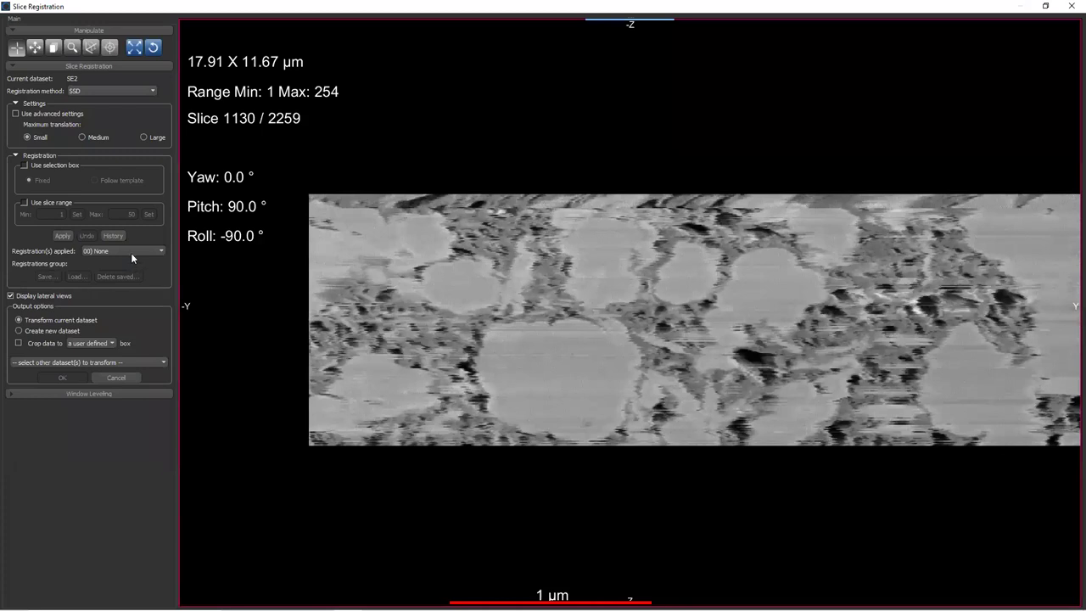
pyautogui.click(131, 253)
pyautogui.click(126, 266)
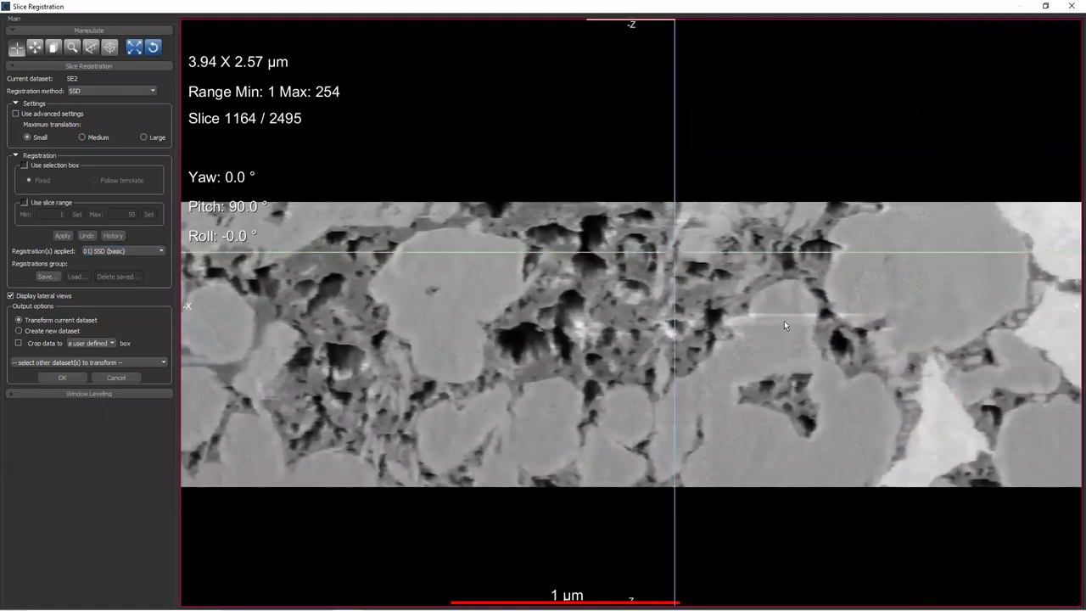
# - Scroll to slice 122, lower the horizontal marker, recompare None vs SSD (basic), leaving SSD applied
pyautogui.scroll(-4, 790, 318)
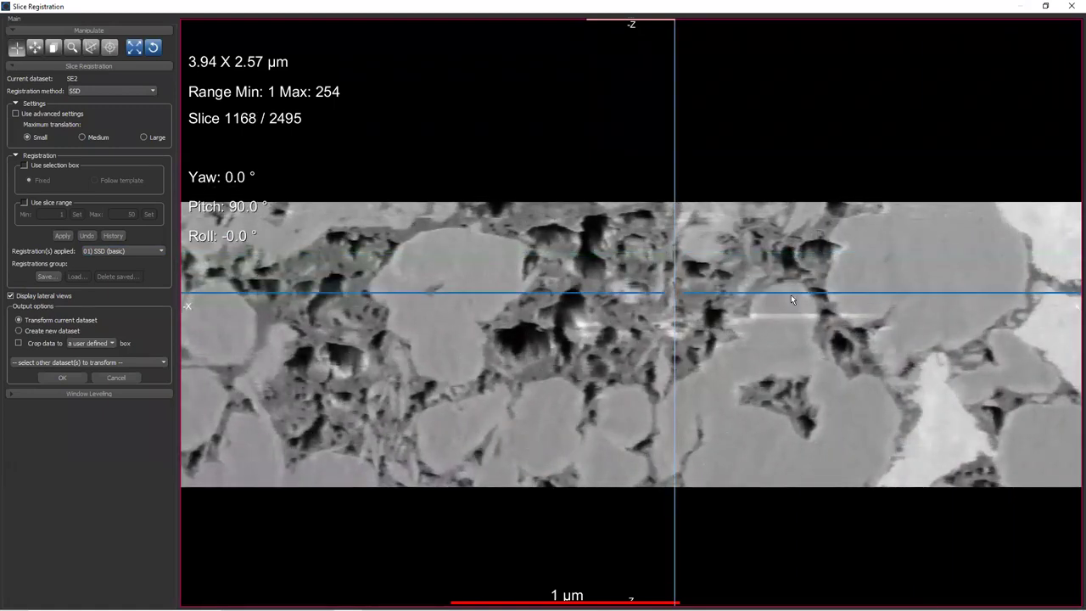
pyautogui.moveTo(790, 299); pyautogui.dragTo(785, 339)
pyautogui.click(127, 251)
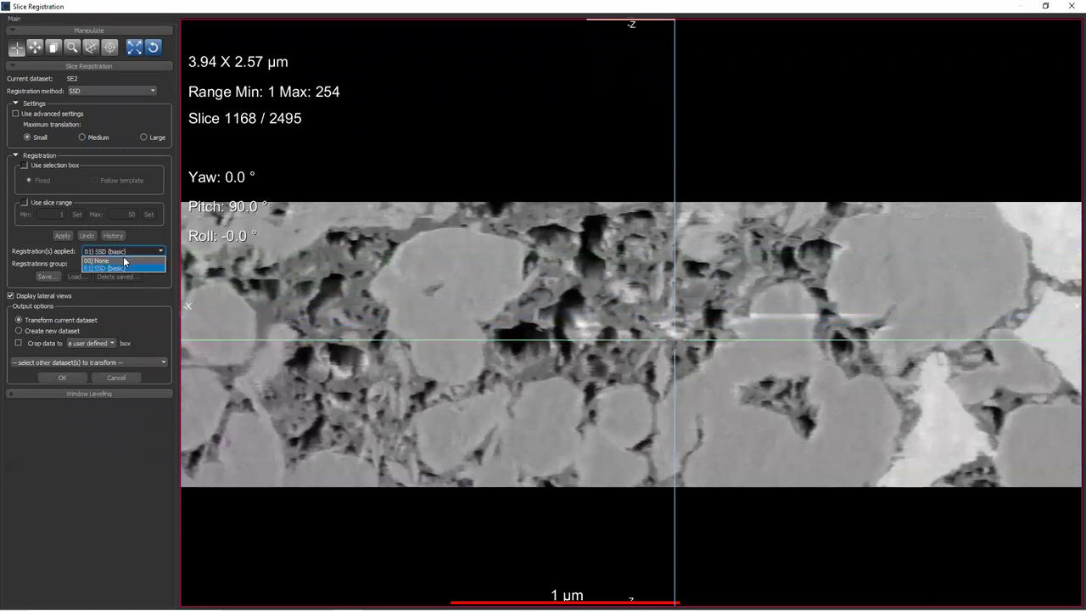
pyautogui.click(122, 261)
pyautogui.click(120, 250)
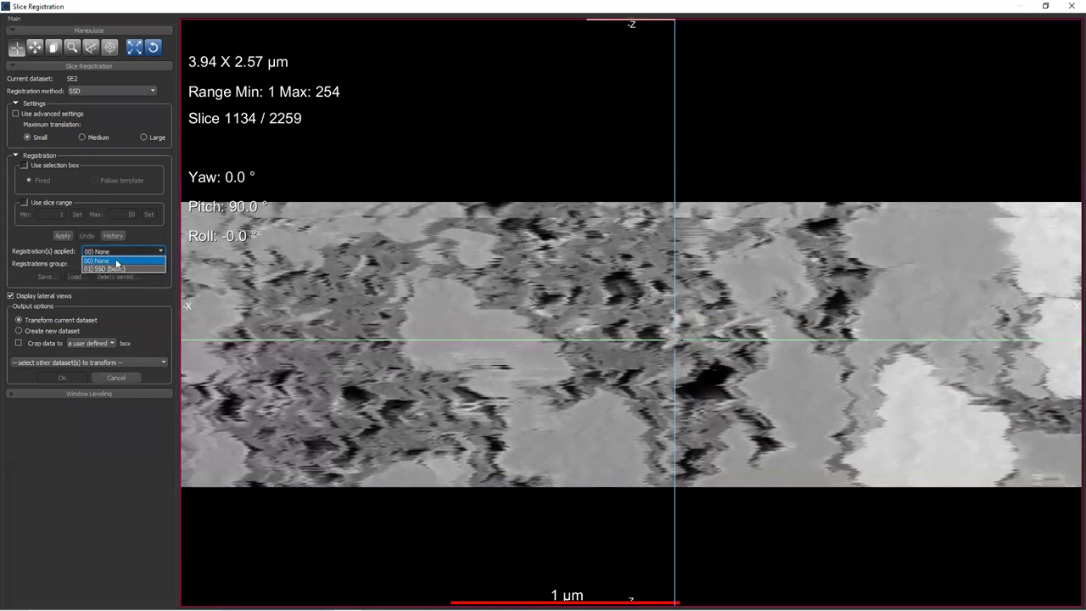
pyautogui.click(110, 260)
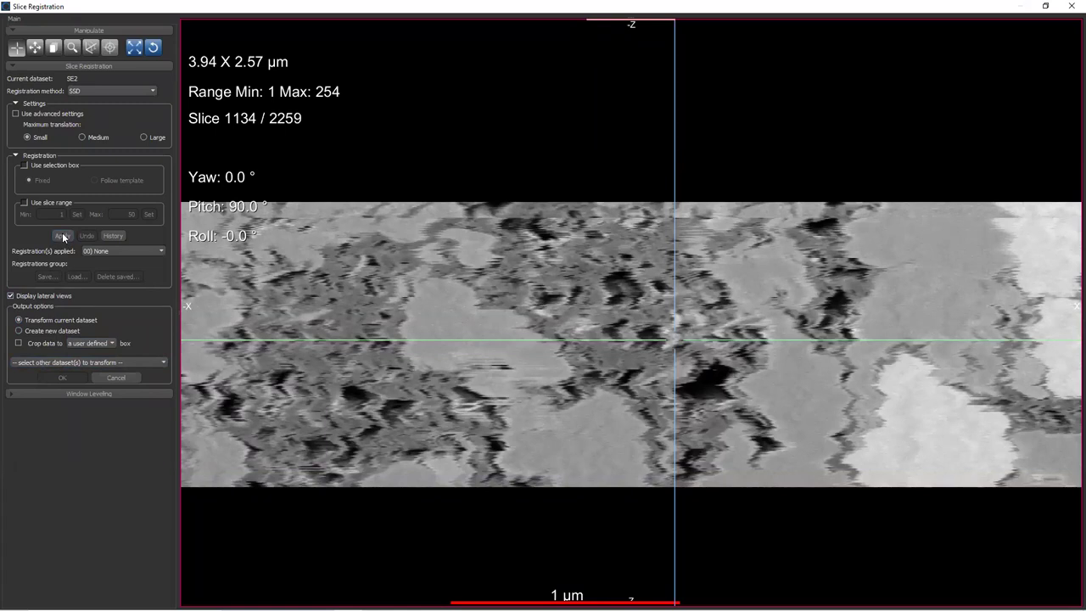
pyautogui.click(99, 251)
pyautogui.click(101, 267)
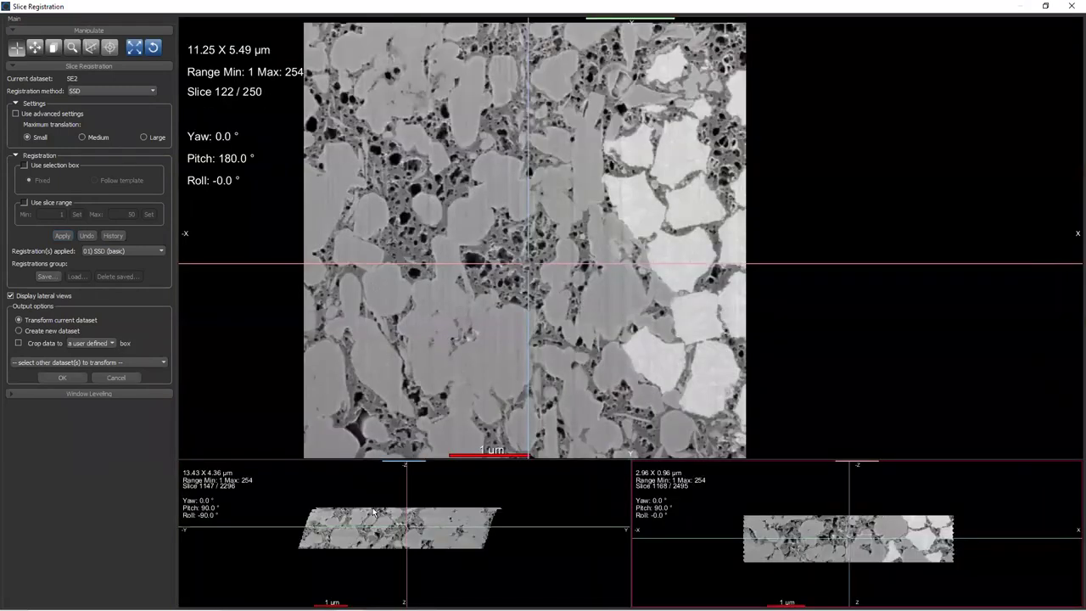
# - Review output options (E6 dataset, new dataset vs in-place), keep in-place transform, and confirm registration
pyautogui.click(99, 362)
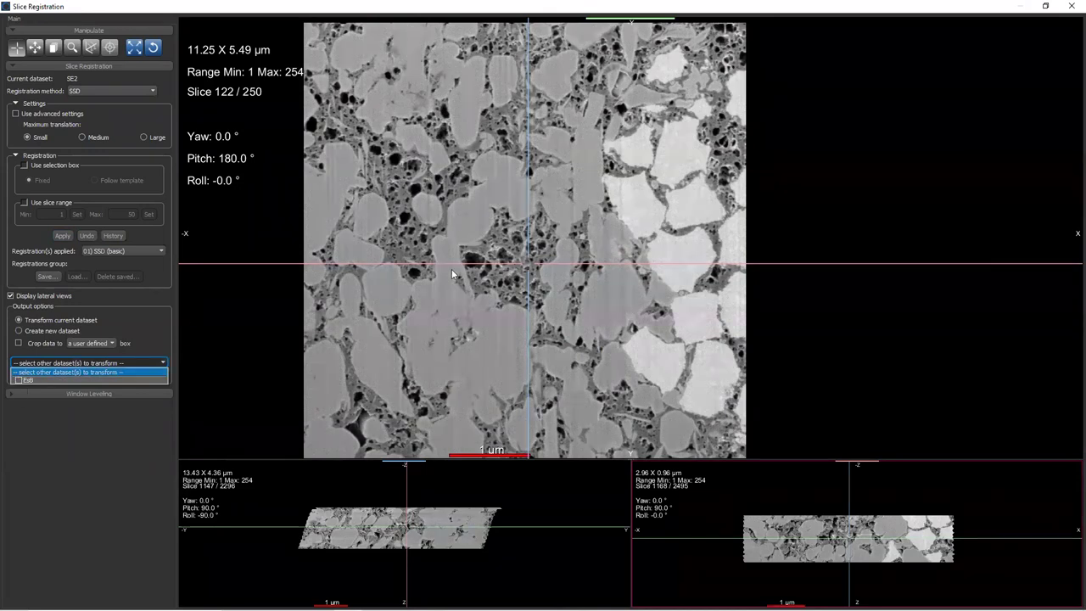
pyautogui.click(19, 380)
pyautogui.click(51, 330)
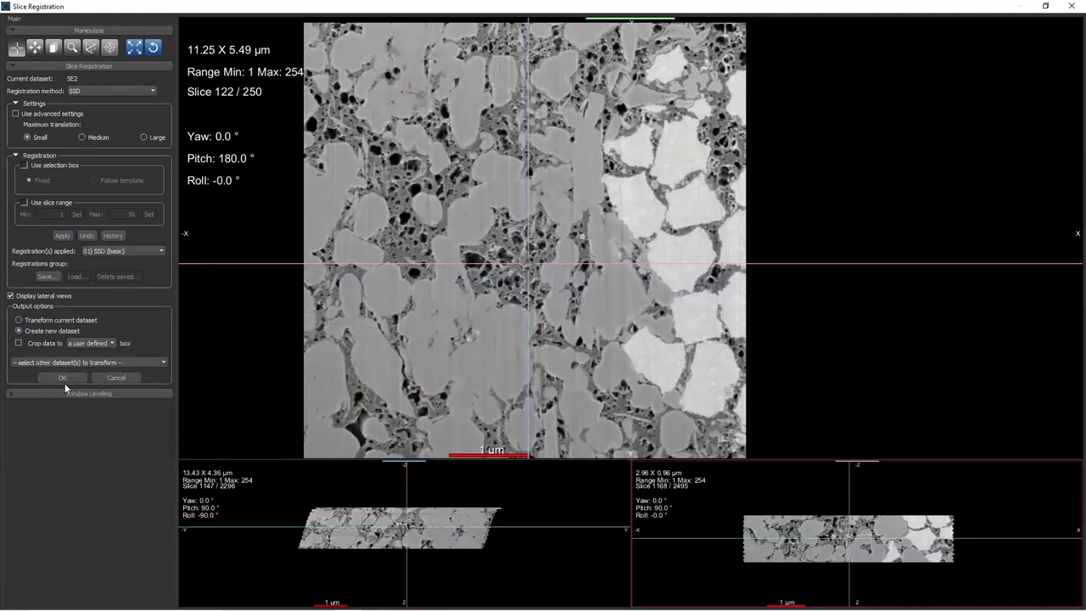
pyautogui.click(36, 321)
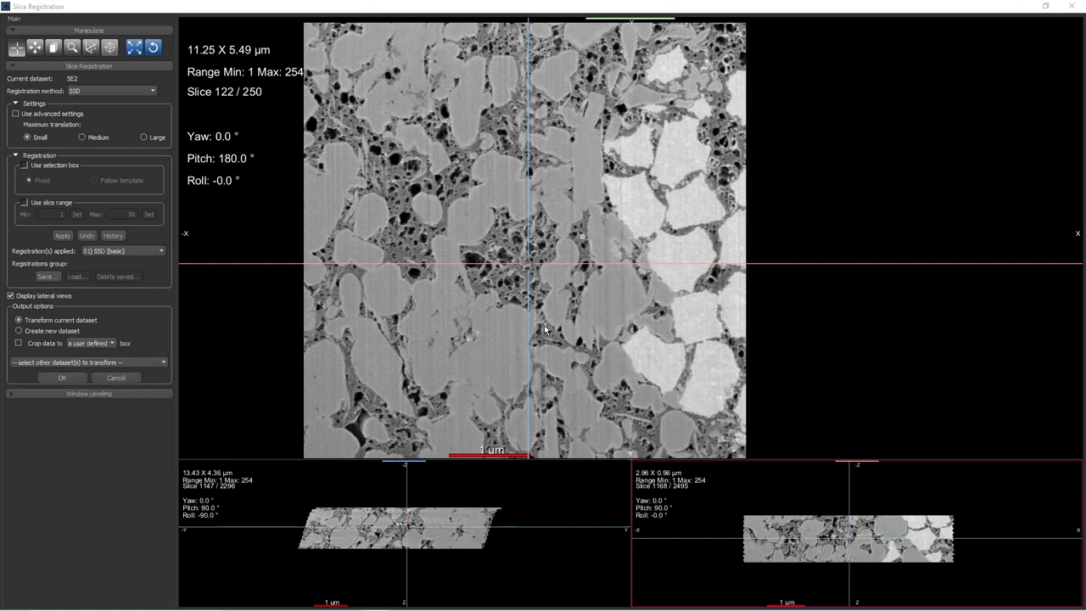
pyautogui.click(22, 362)
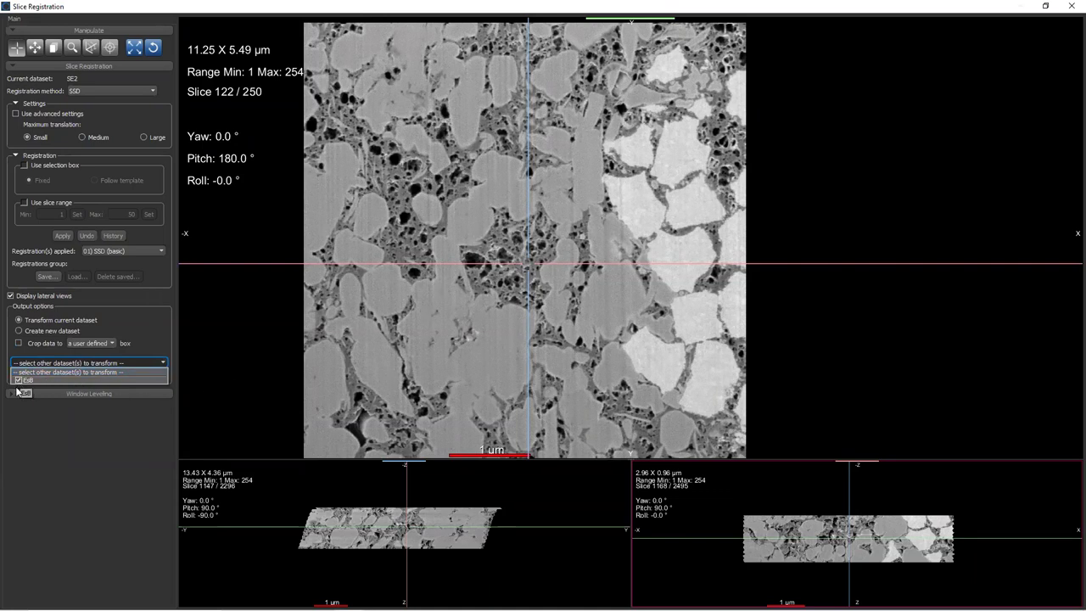
pyautogui.click(145, 327)
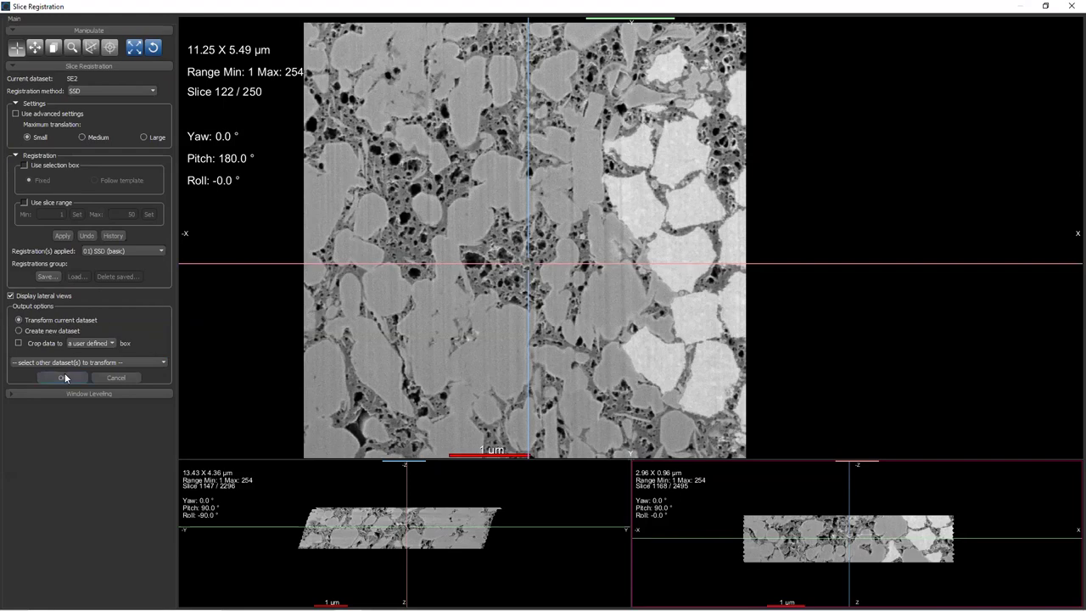
pyautogui.click(1071, 7)
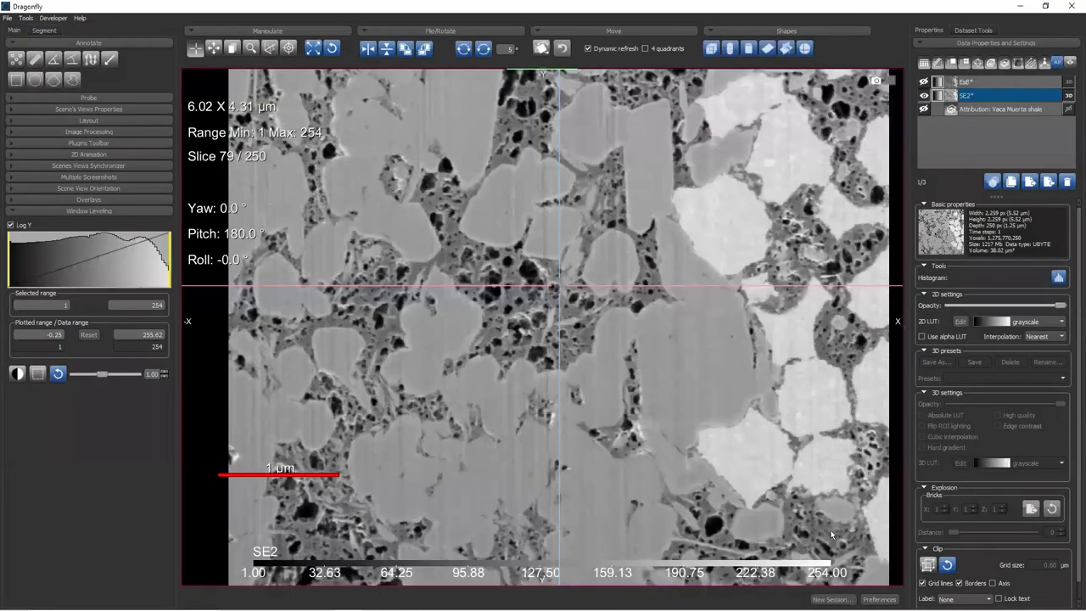
# - Zoom out and pan so the whole registered SE2 slice 79 fits in the view
pyautogui.scroll(-2, 750, 345)
pyautogui.moveTo(699, 250); pyautogui.dragTo(657, 252, button='middle')
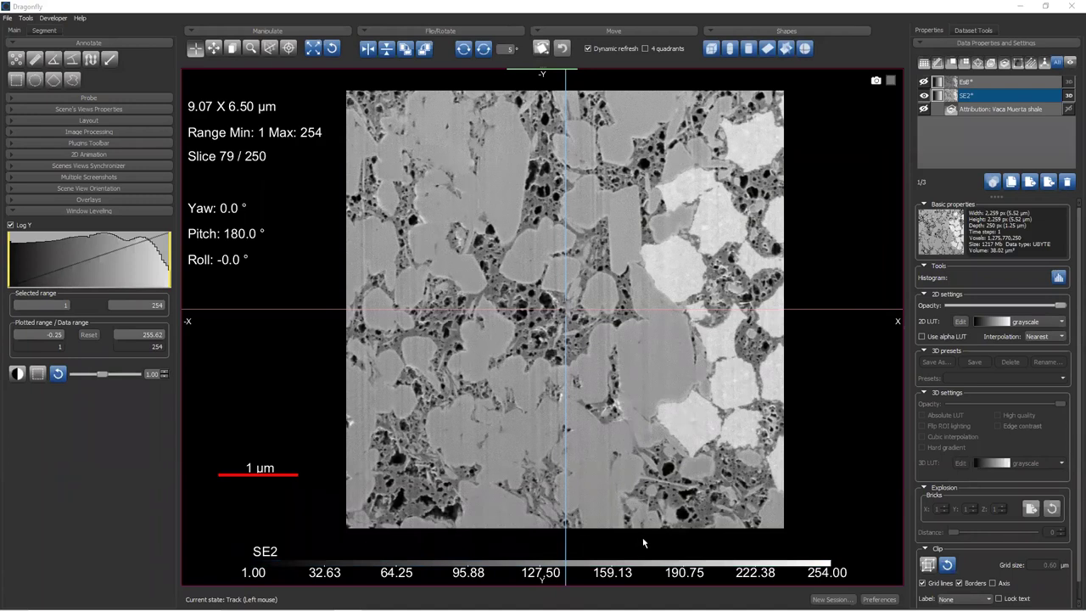
# - Return to the Google Slides slideshow and advance to slide 15, 'Questions & Answers'
pyautogui.hotkey('alt', 'Tab')
pyautogui.hotkey('alt', 'Tab')
pyautogui.hotkey('alt', 'Tab')
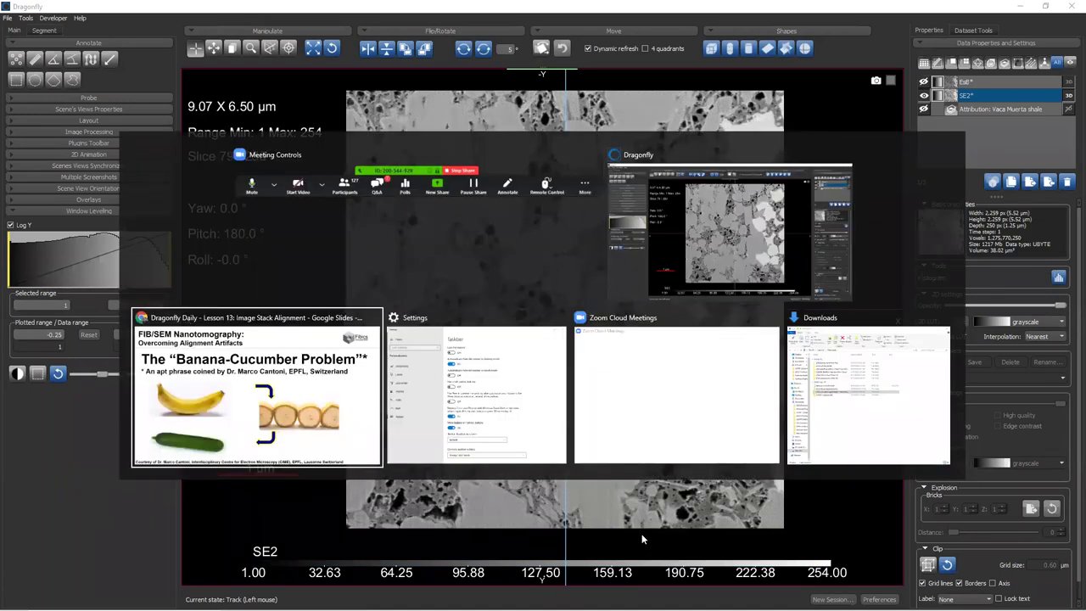
pyautogui.hotkey('alt', 'Tab')
pyautogui.hotkey('alt', 'Tab')
pyautogui.hotkey('alt', 'Tab')
pyautogui.hotkey('alt', 'Tab')
pyautogui.hotkey('alt', 'Tab')
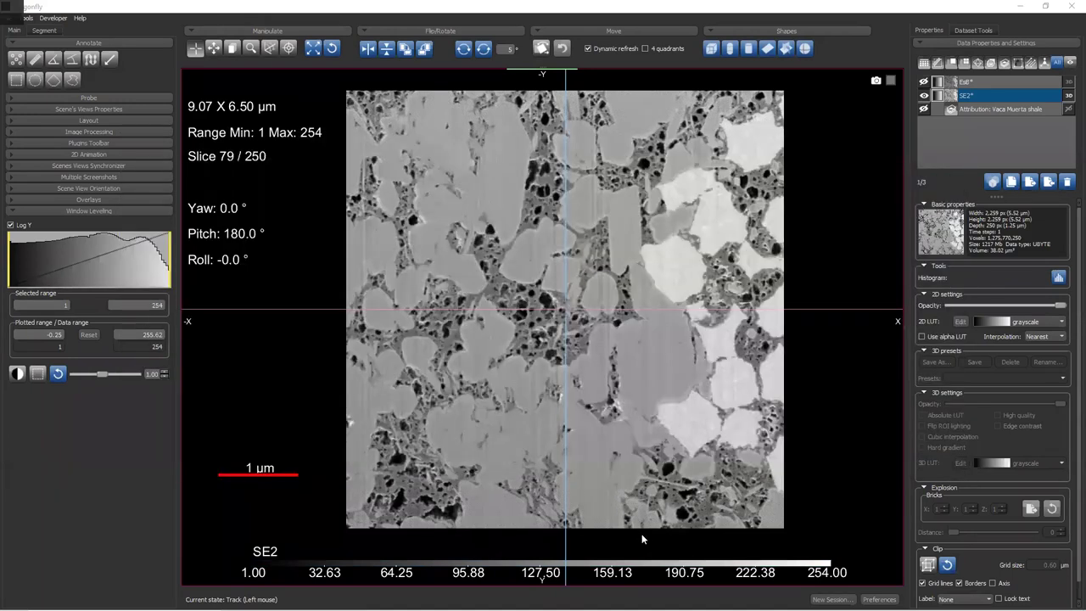
pyautogui.press('Right')
pyautogui.press('Right')
pyautogui.press('Right')
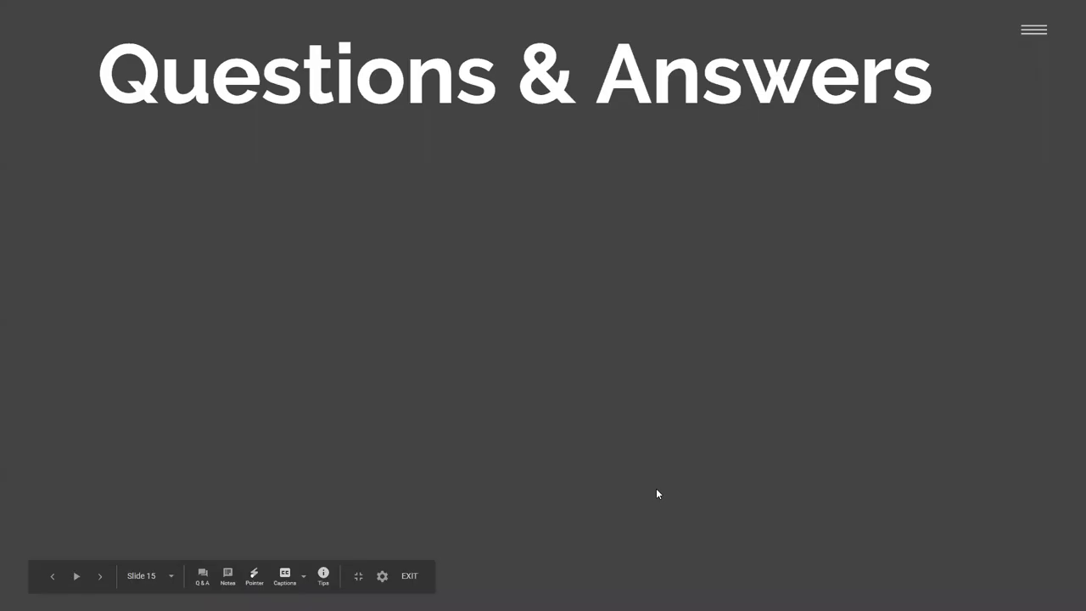
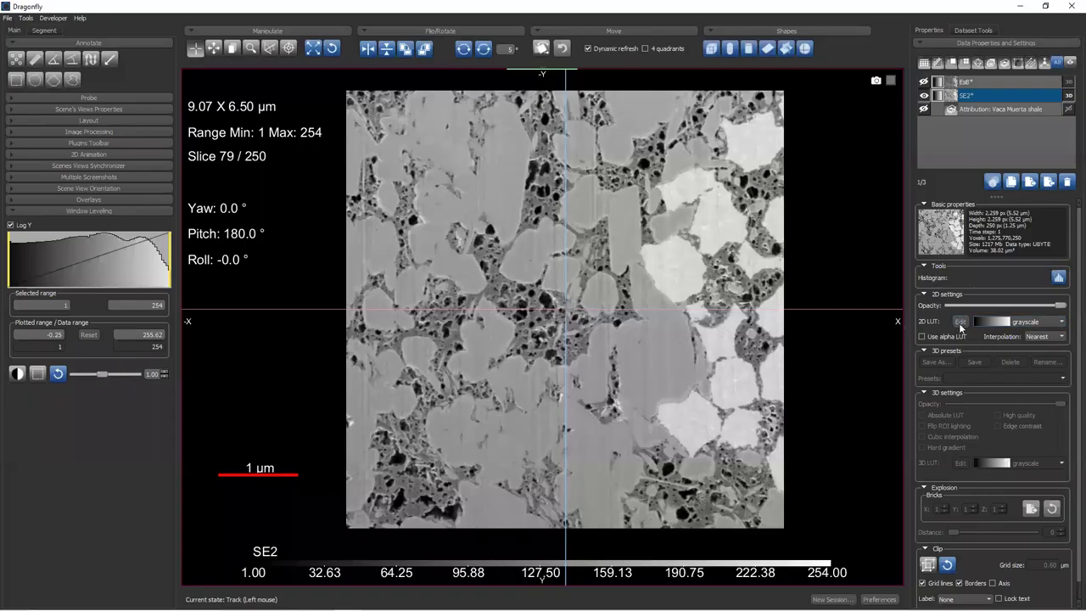
# - Open the SE2 slice's grayscale LUT Editor, move it aside, and test-drag the curve's lowest point
pyautogui.click(960, 322)
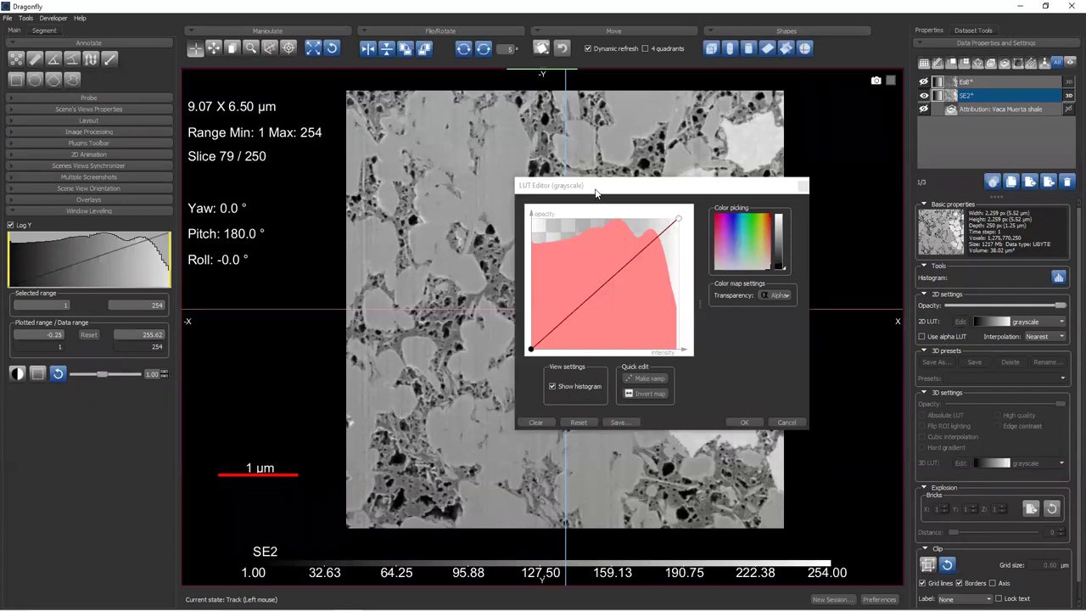
pyautogui.moveTo(599, 186); pyautogui.dragTo(375, 174)
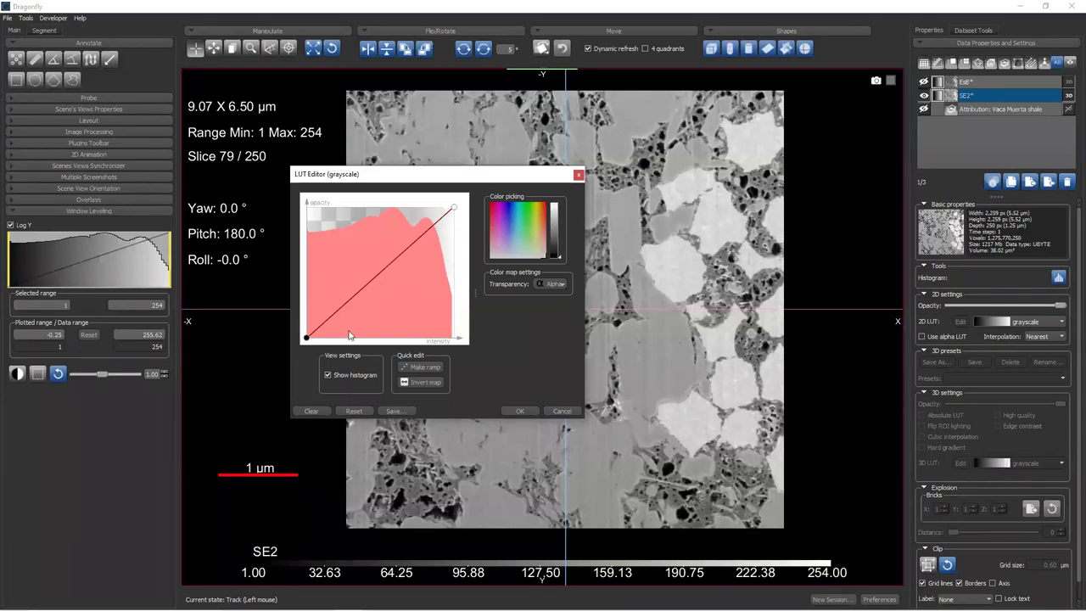
pyautogui.click(307, 338)
pyautogui.moveTo(306, 341); pyautogui.dragTo(277, 350)
pyautogui.moveTo(305, 337)
# - Add three control points along the LUT curve, one near its top end
pyautogui.click(339, 276)
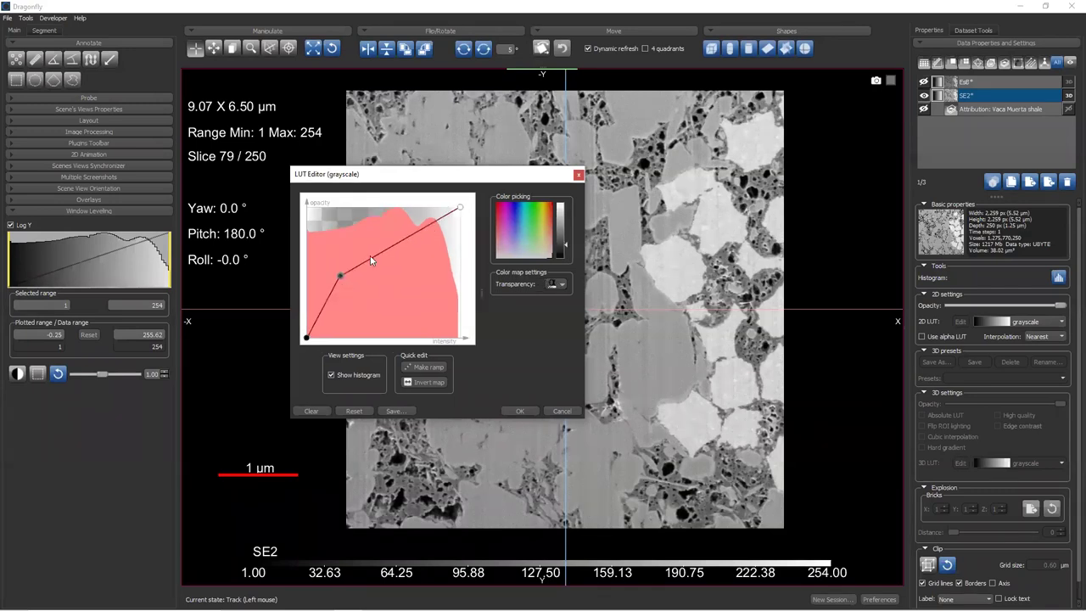
pyautogui.click(391, 230)
pyautogui.click(436, 213)
# - Try a purple, then lavender-blue tint on a curve point, then discard the LUT changes
pyautogui.click(390, 230)
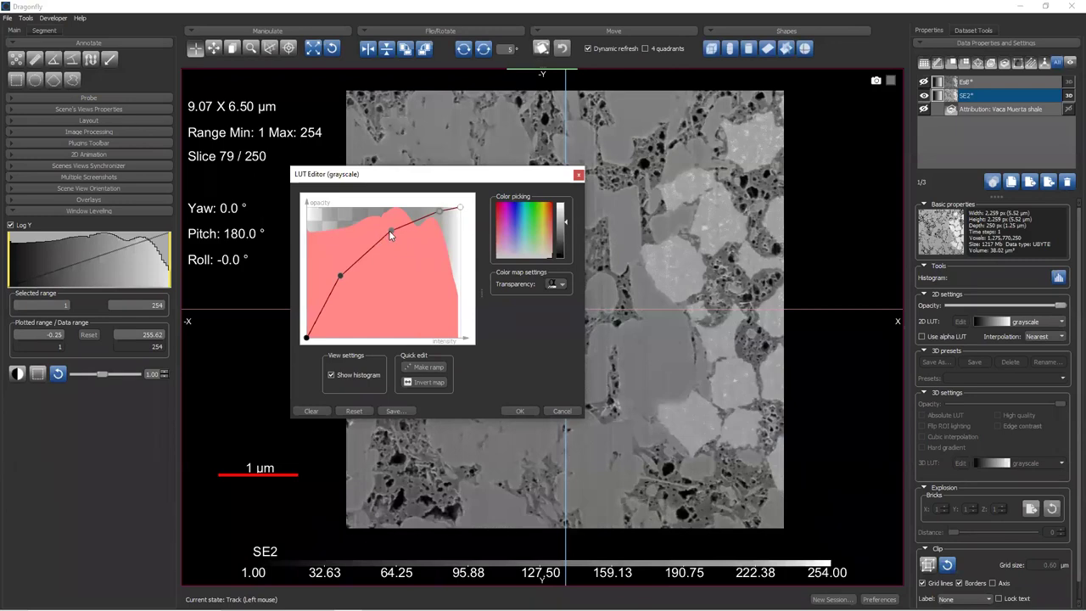
pyautogui.click(506, 222)
pyautogui.click(515, 233)
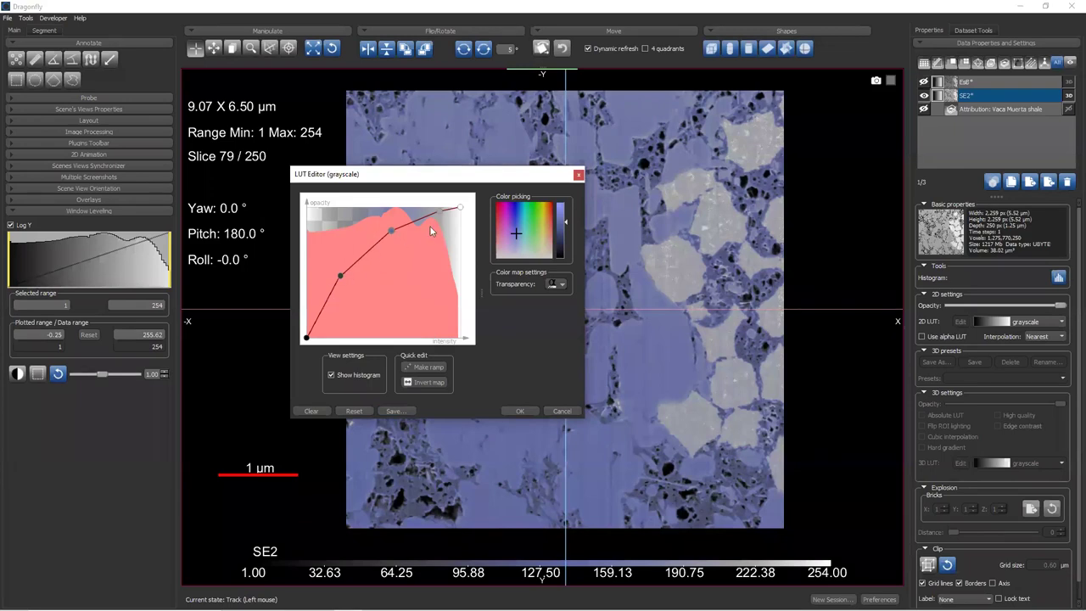
pyautogui.click(559, 410)
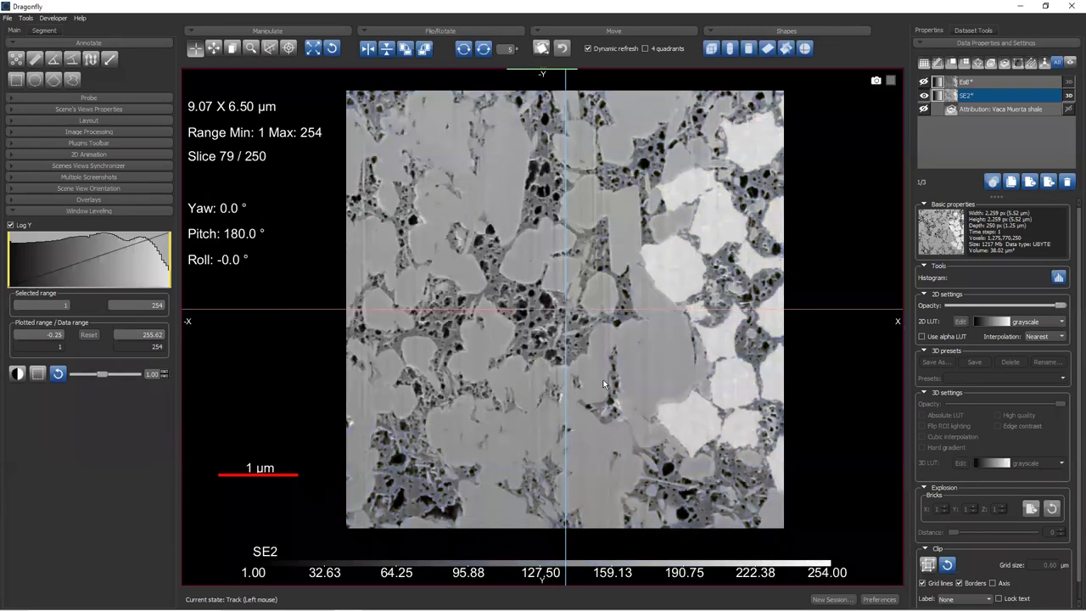